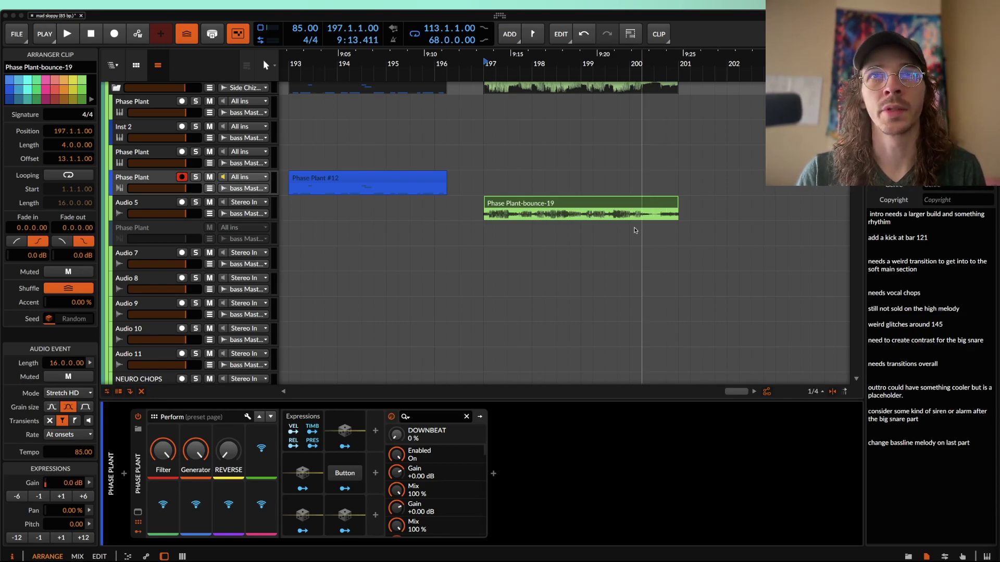
- Play the end of the Phase Plant-bounce-19 clip on Audio 5 and select its time range from 197.4 to 198.4
key(space)
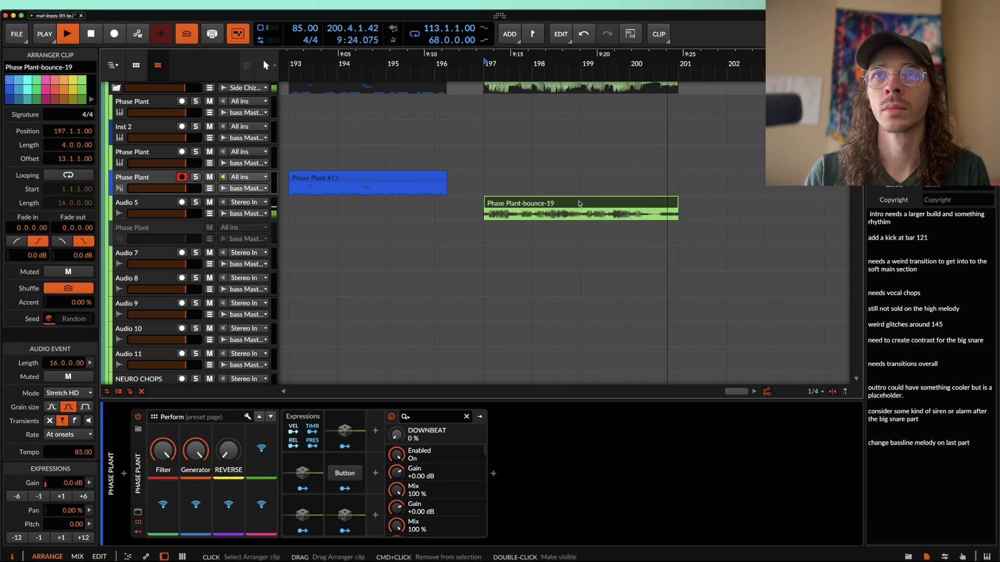
key(space)
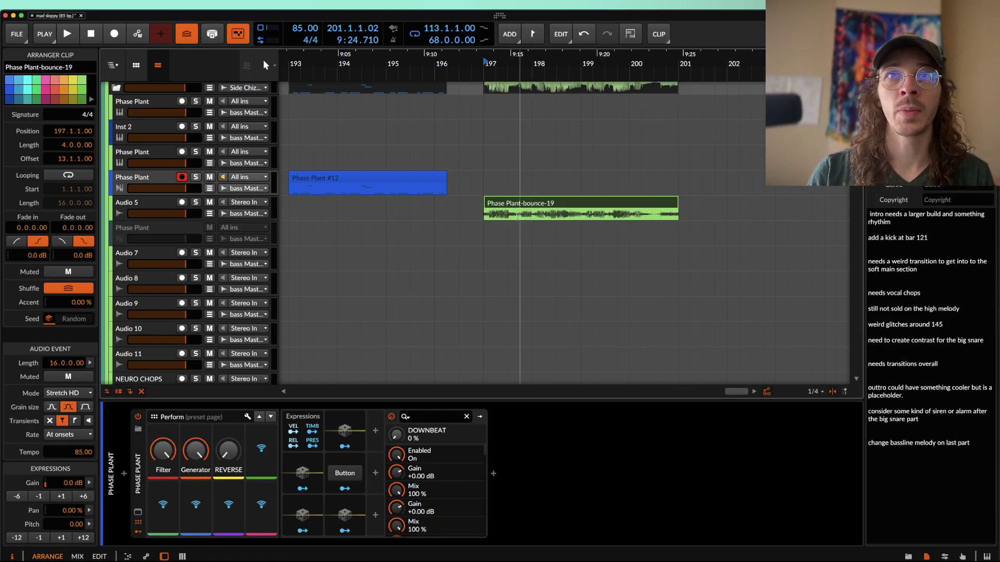
click(497, 218)
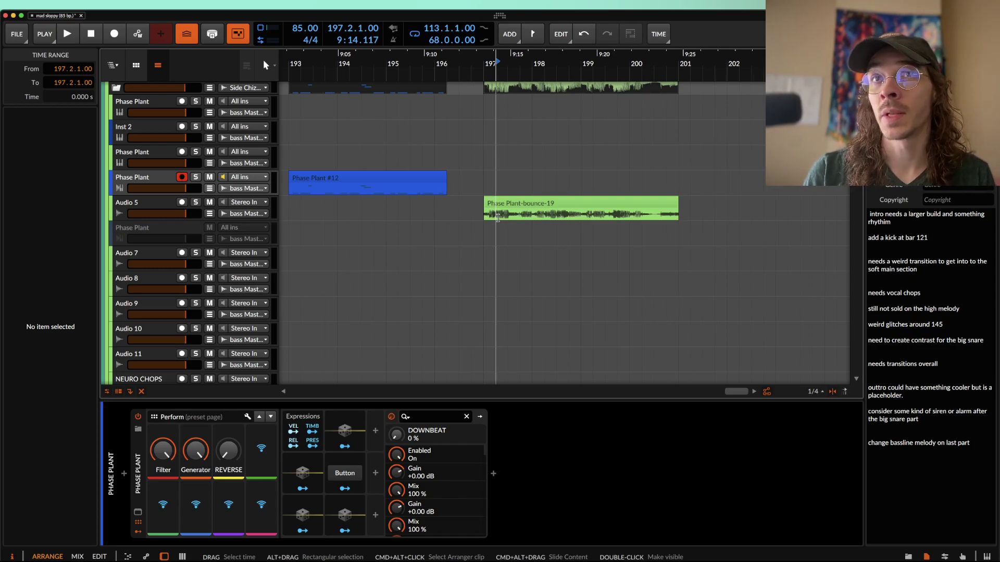
scroll(497, 218, up, 3)
drag(497, 215, 609, 214)
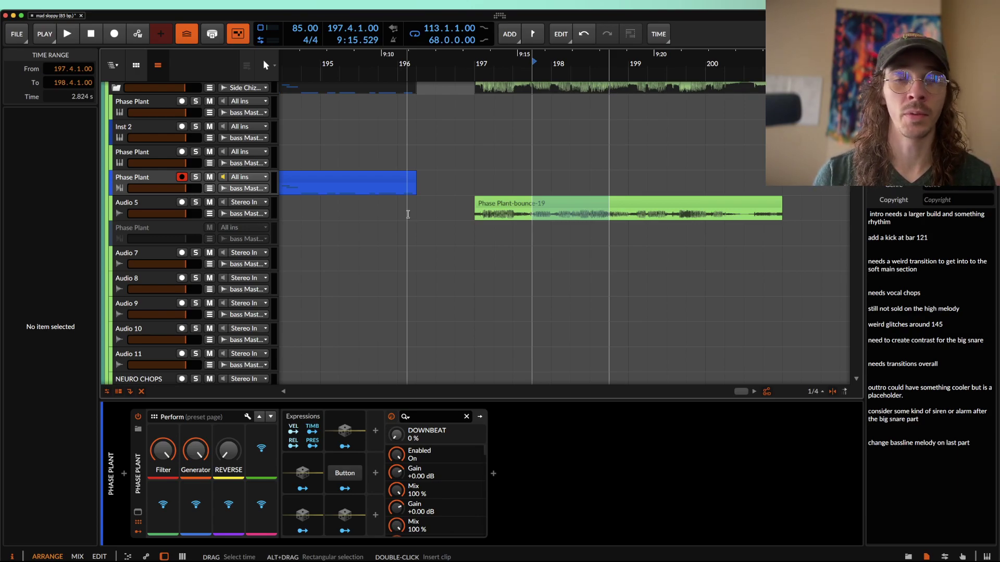
- Examine the bass tracks of the arrangement from bar 197 back to the start of Main Section 1A
scroll(408, 214, down, 10)
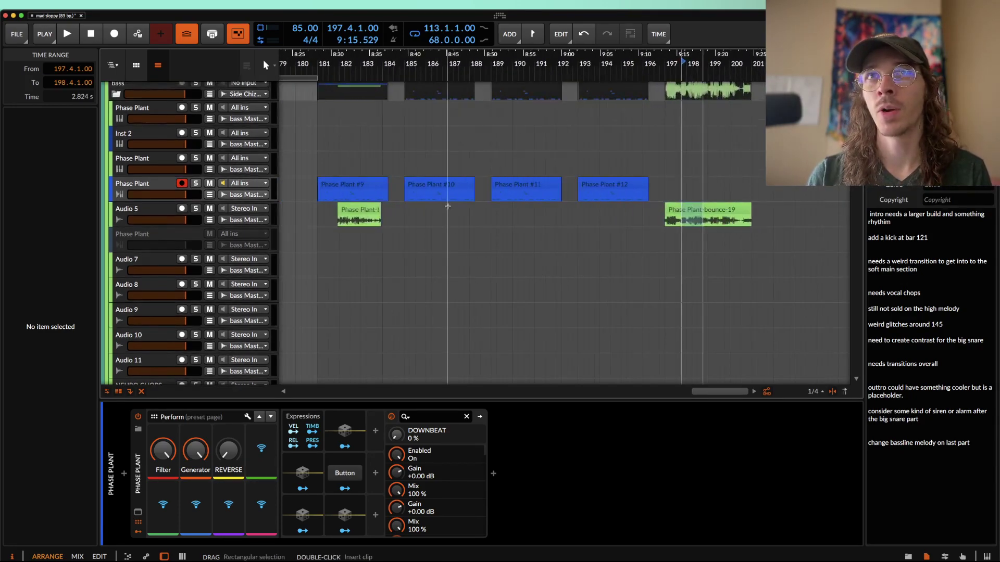
scroll(466, 207, down, 5)
scroll(467, 206, left, 10)
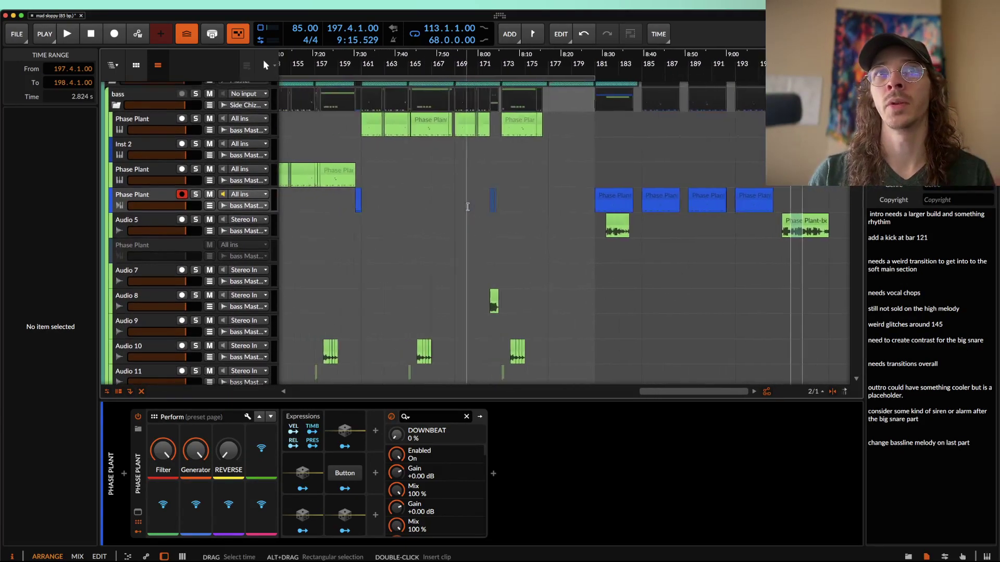
scroll(458, 208, left, 8)
scroll(417, 208, up, 1)
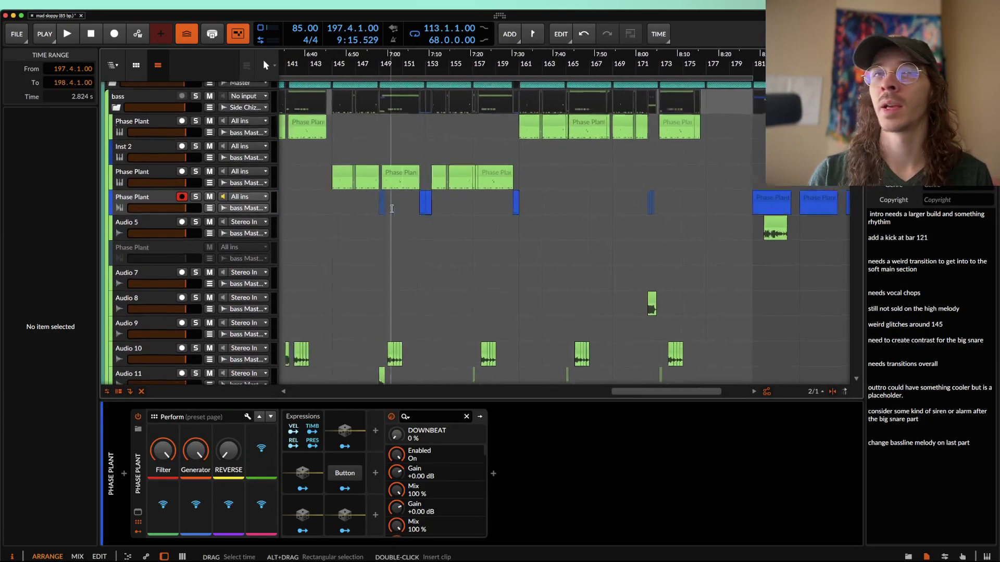
scroll(392, 208, left, 10)
scroll(391, 208, down, 1)
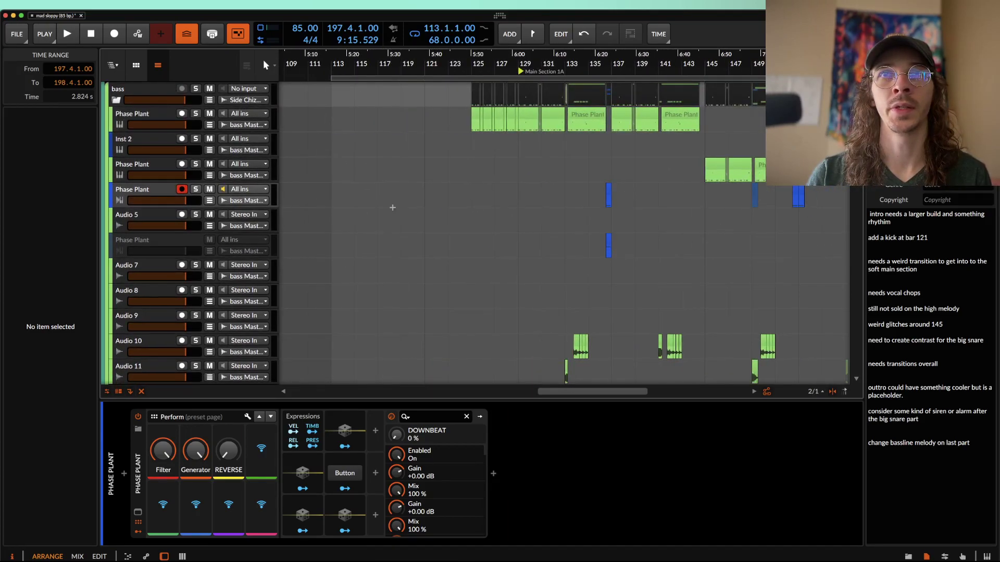
scroll(393, 207, left, 5)
scroll(395, 203, up, 1)
scroll(427, 145, right, 1)
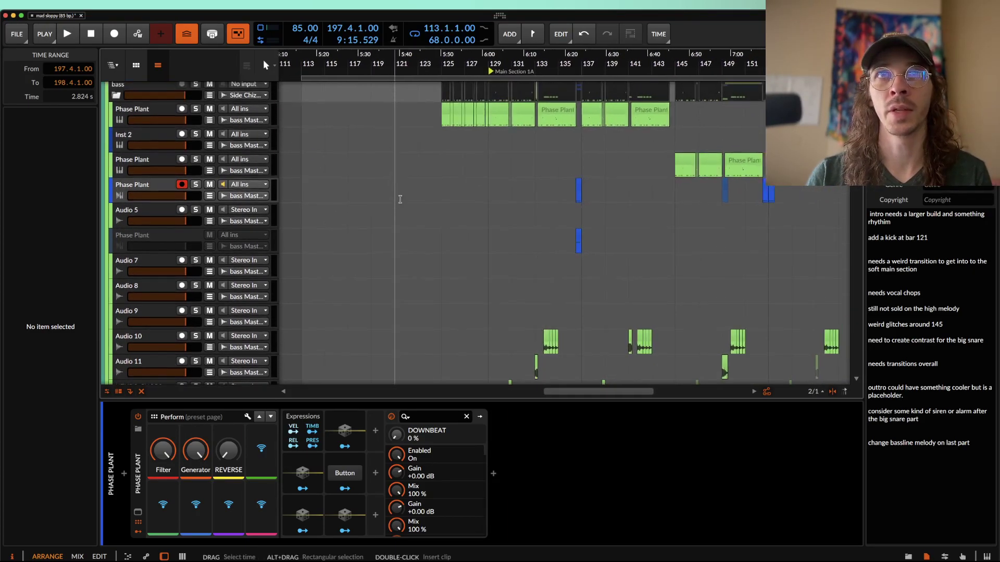
- Play the bassline on the first Phase Plant track from the clip at bar 129 to the end of bar 132
click(444, 114)
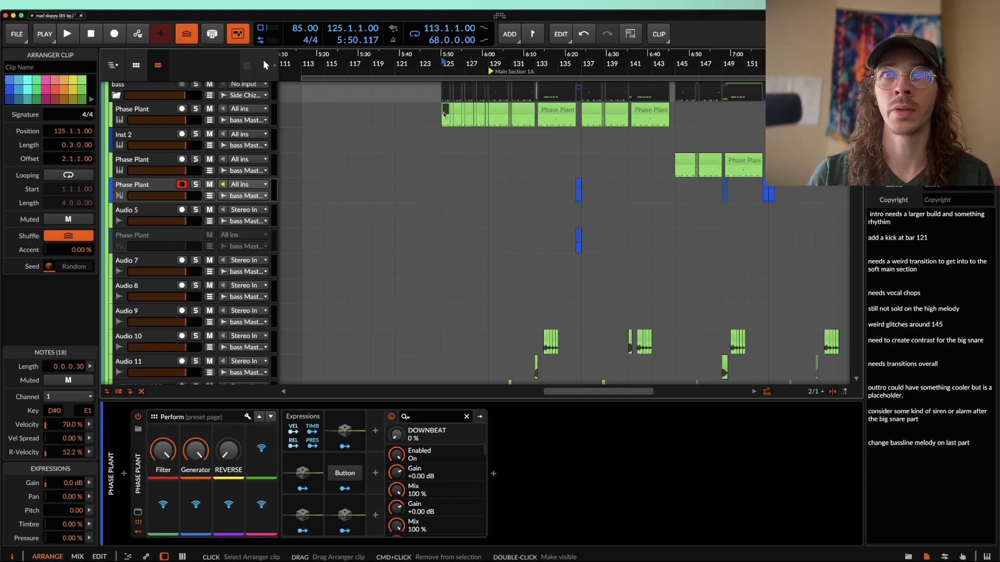
scroll(444, 115, up, 3)
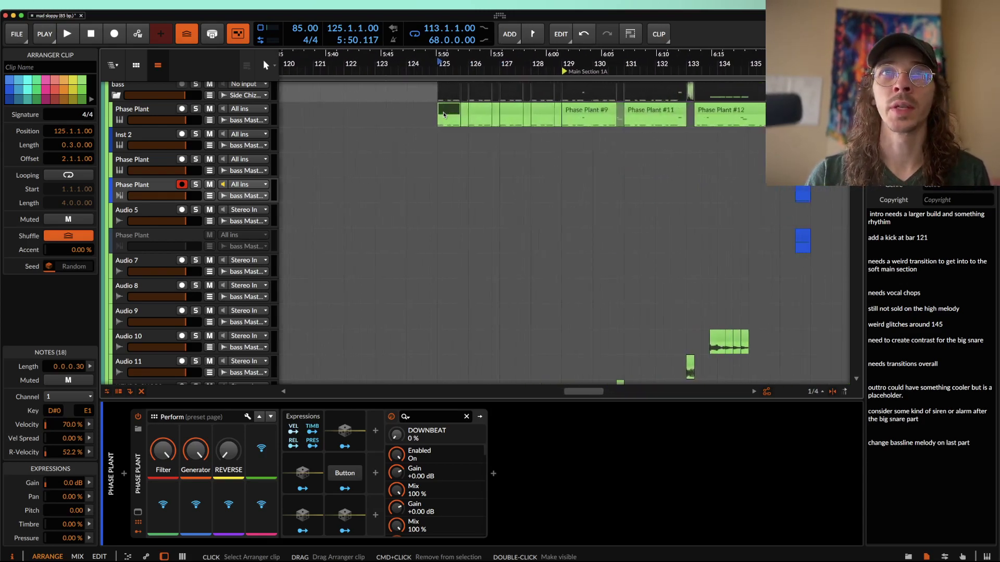
click(576, 113)
scroll(576, 114, down, 2)
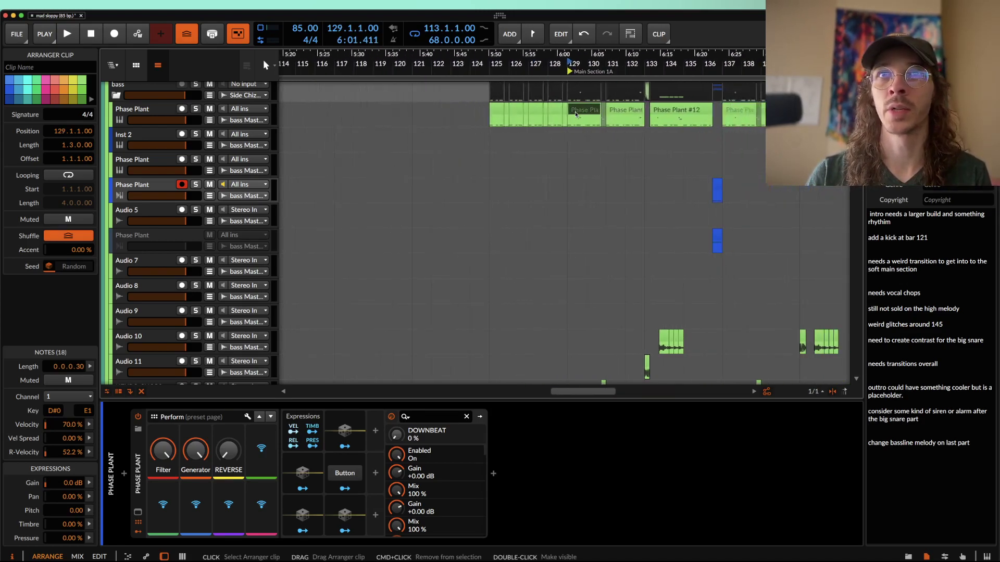
key(space)
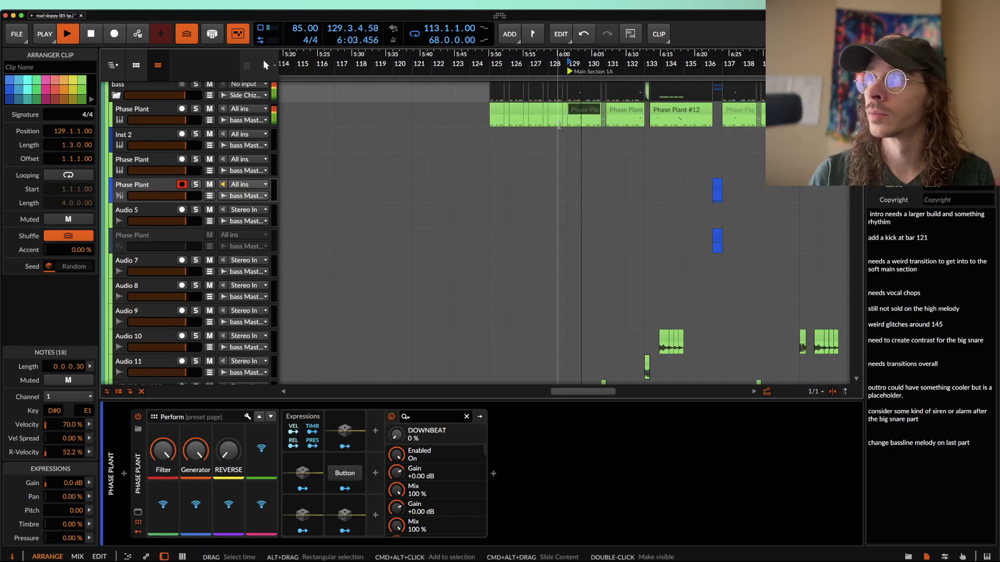
scroll(500, 144, up, 2)
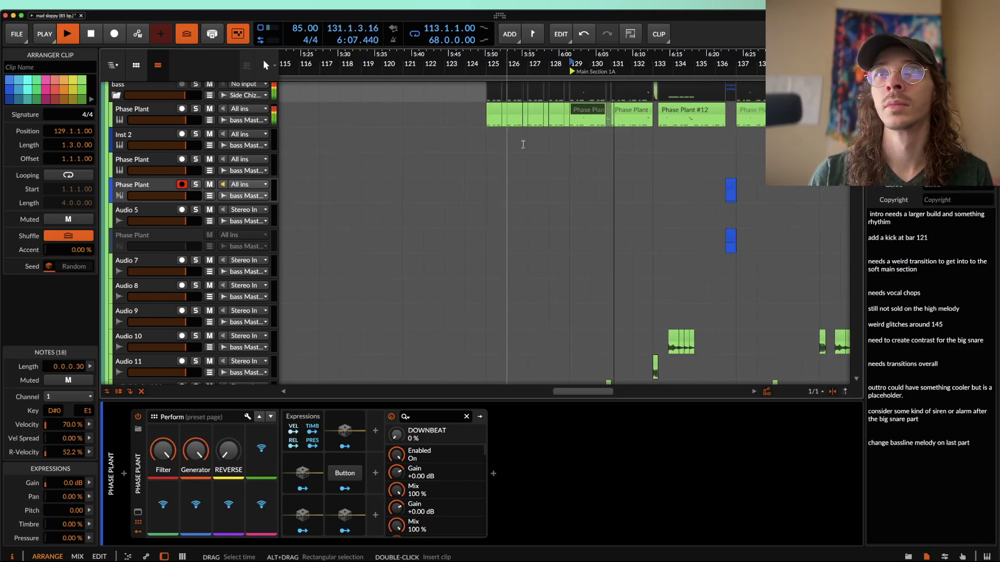
scroll(558, 142, up, 2)
scroll(558, 142, down, 1)
scroll(559, 142, up, 2)
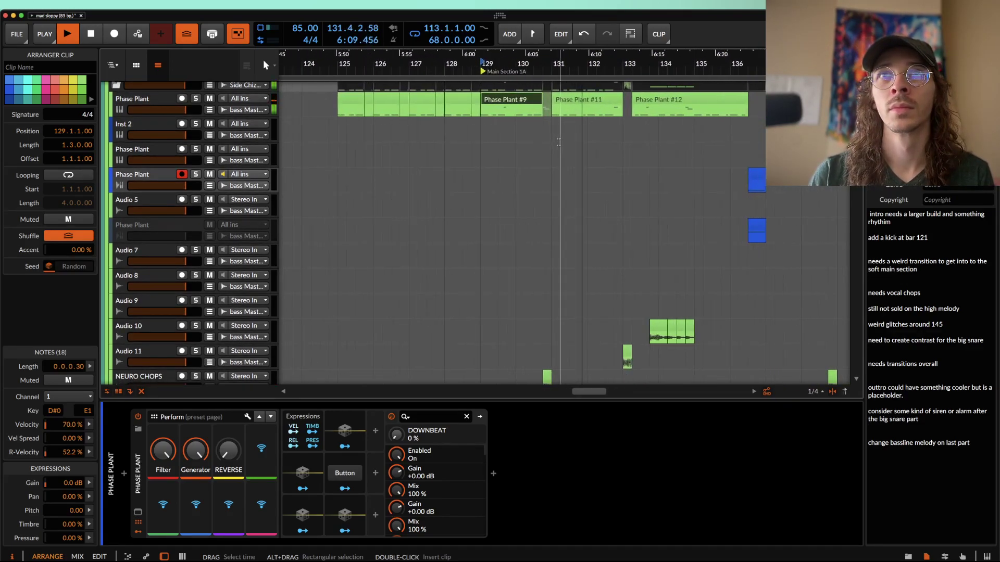
scroll(558, 141, down, 1)
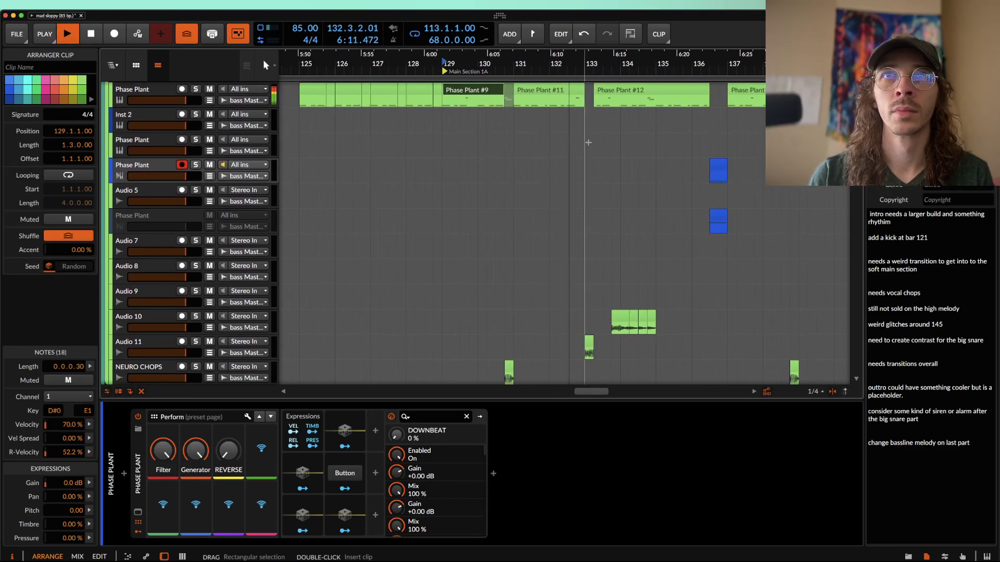
key(space)
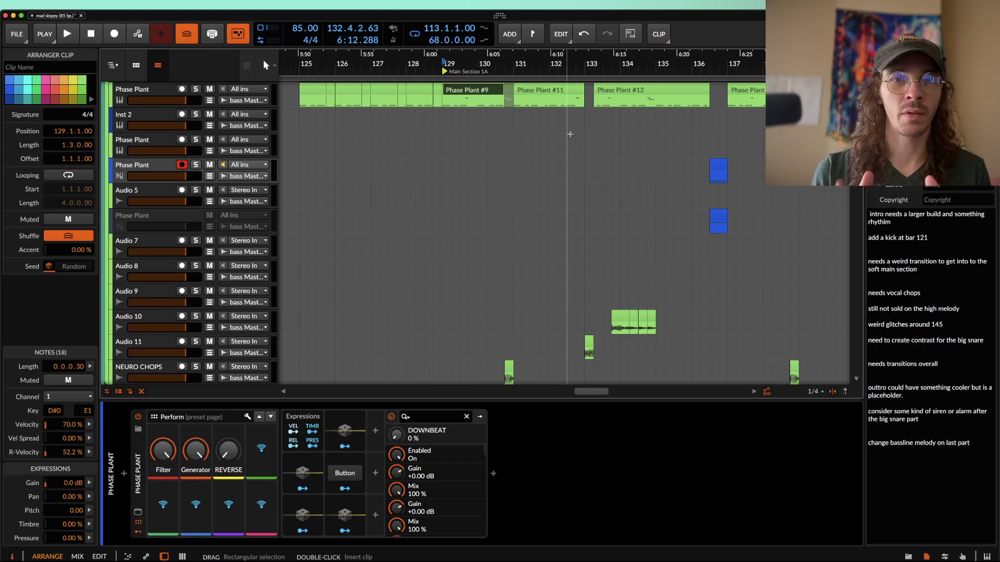
- Select the Phase Plant #11 clip at bar 131 and examine the bass fill clips on the audio tracks below it
scroll(570, 134, up, 2)
click(561, 136)
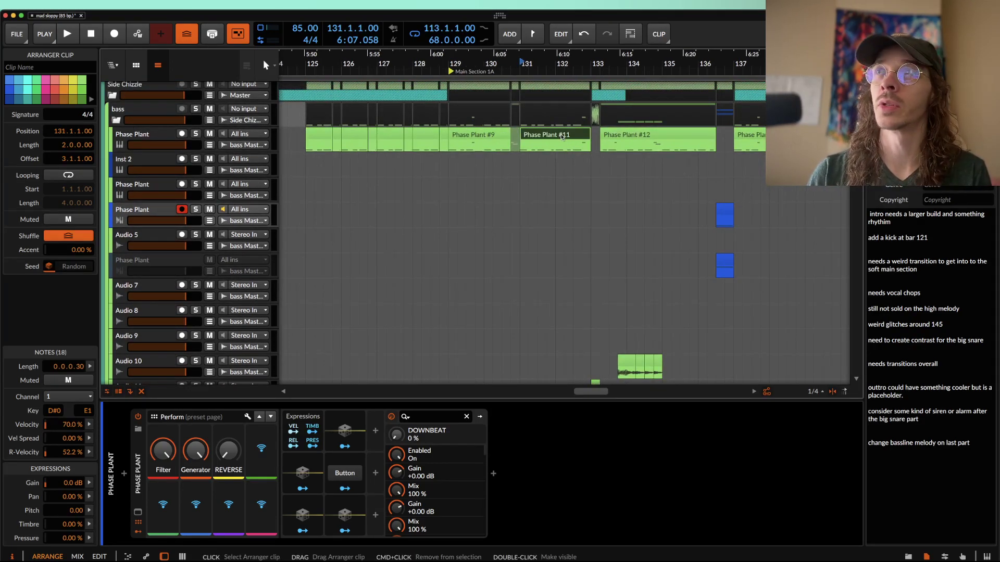
scroll(562, 136, down, 3)
scroll(561, 134, up, 2)
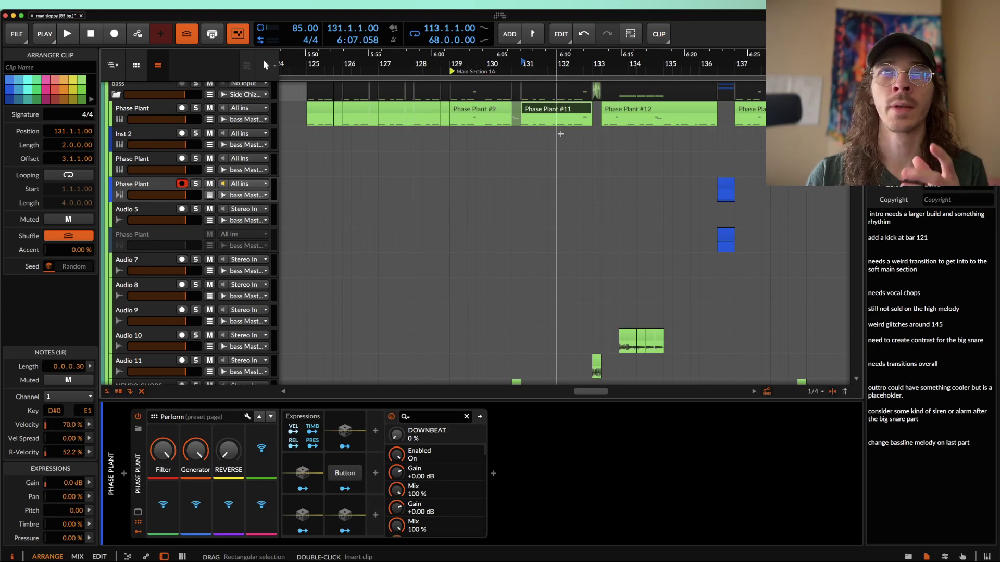
scroll(561, 134, down, 3)
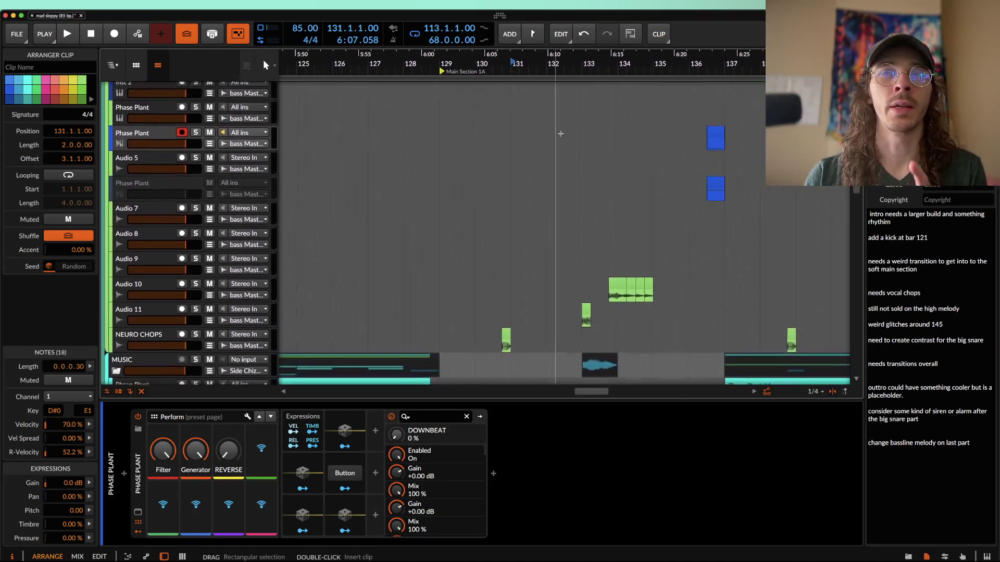
scroll(560, 134, up, 2)
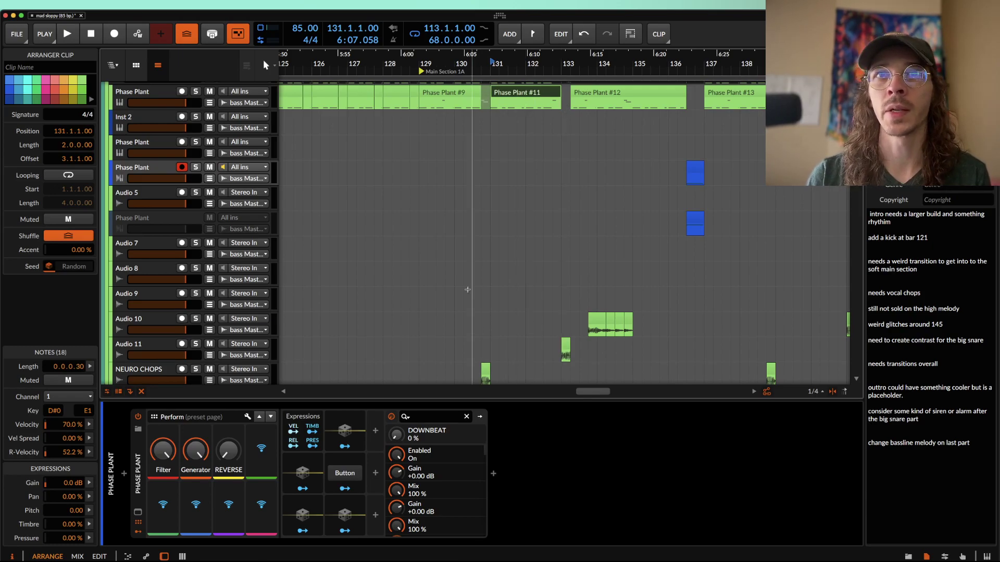
scroll(474, 304, up, 5)
scroll(484, 315, down, 2)
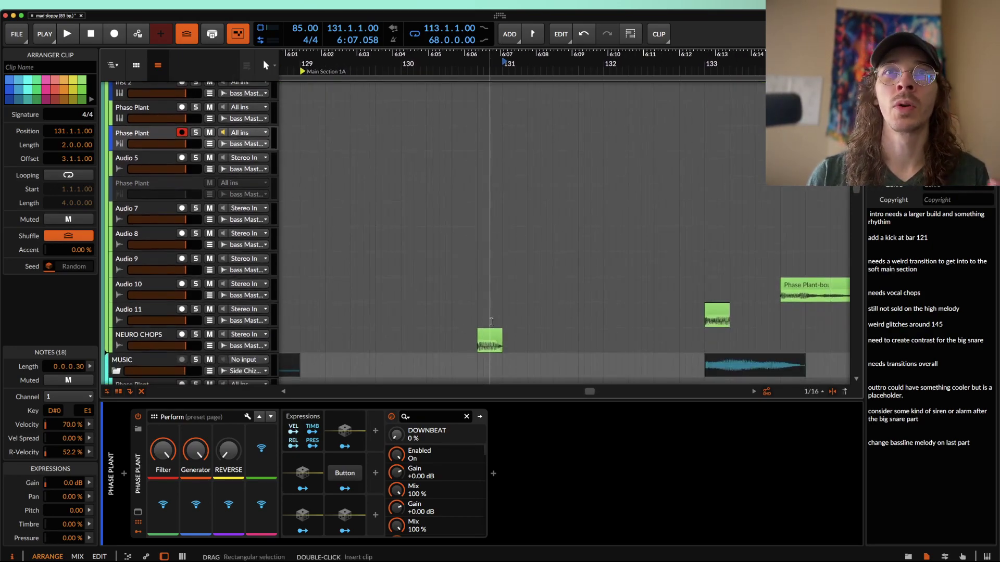
- Audition the fill clips on NEURO CHOPS at 130.4, Audio 11 at bar 133 and Audio 10 at 133.4
click(489, 334)
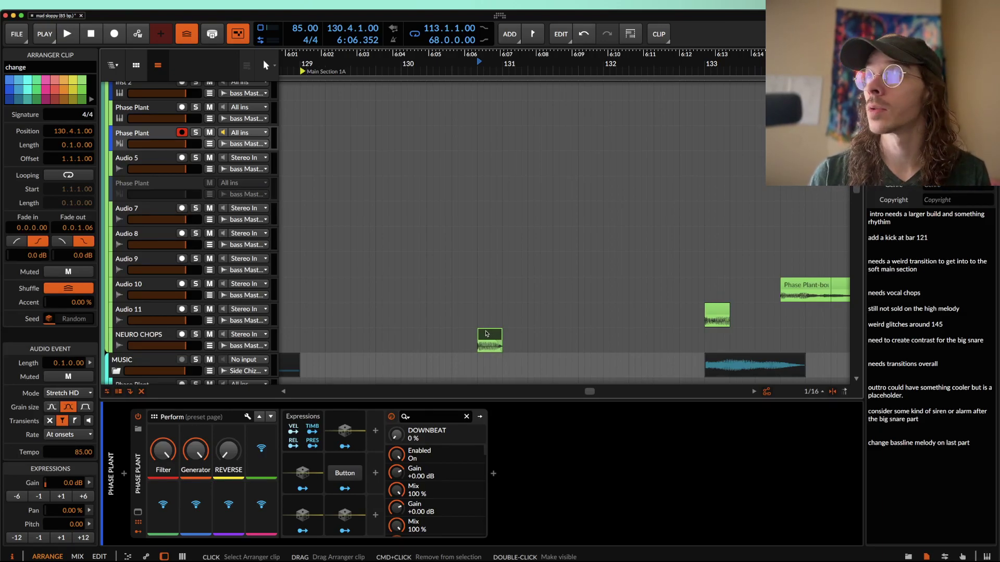
scroll(486, 334, up, 1)
scroll(485, 331, down, 3)
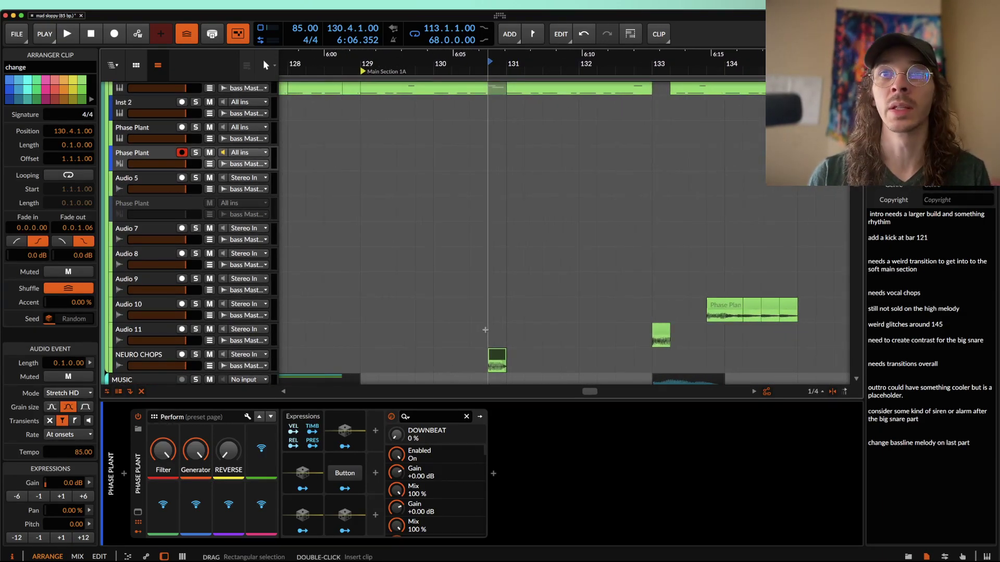
key(space)
click(660, 329)
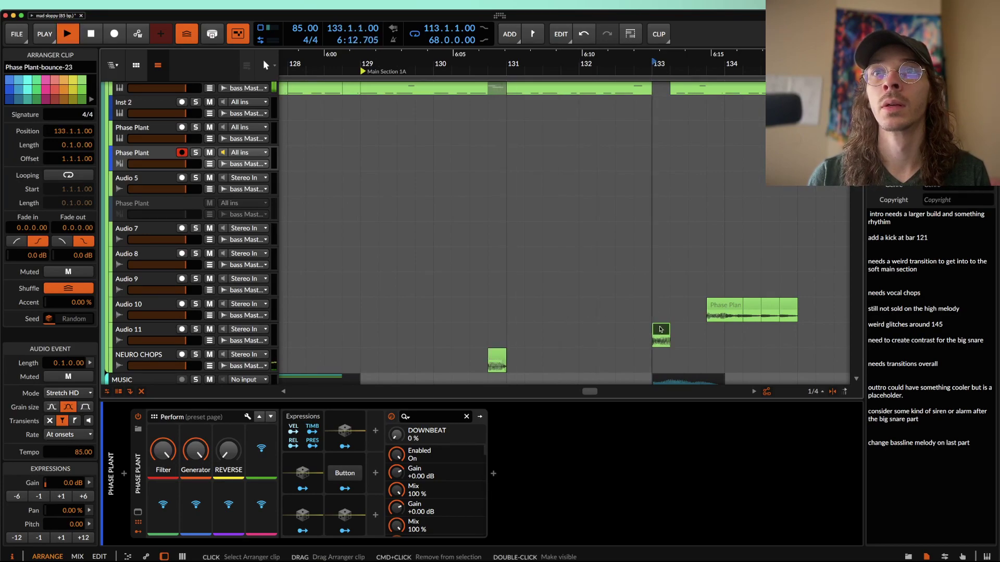
click(728, 306)
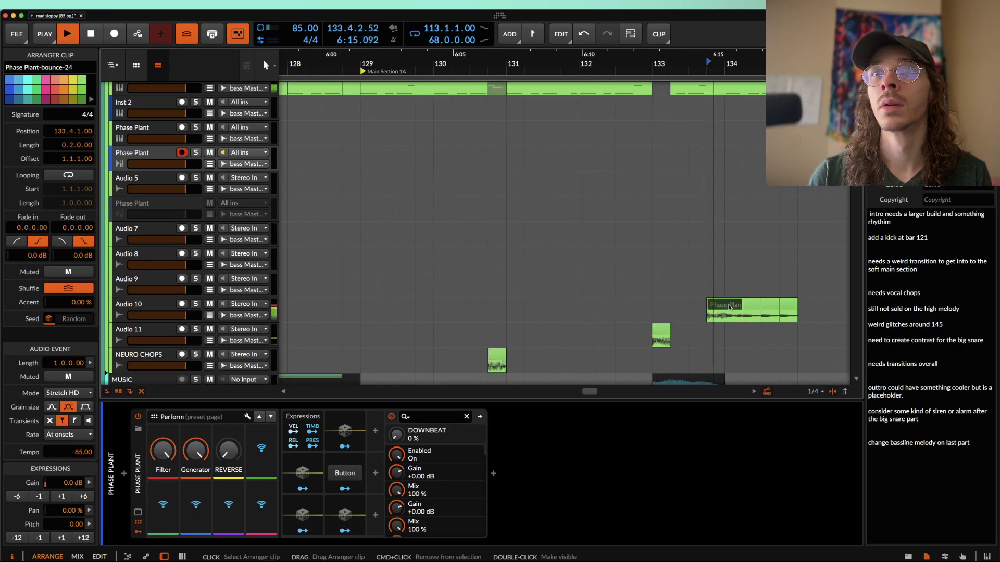
scroll(593, 218, up, 1)
scroll(593, 218, down, 3)
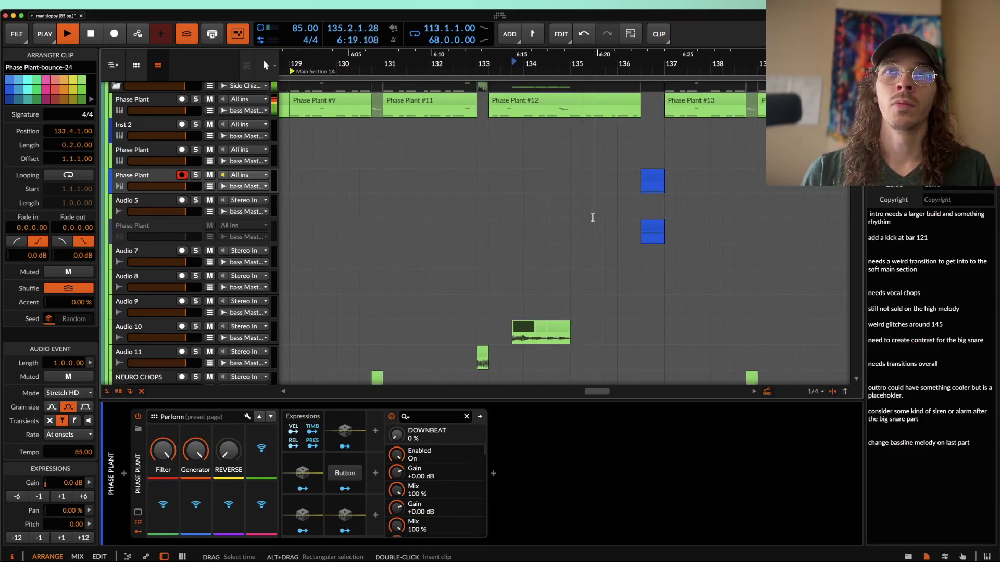
click(593, 218)
key(space)
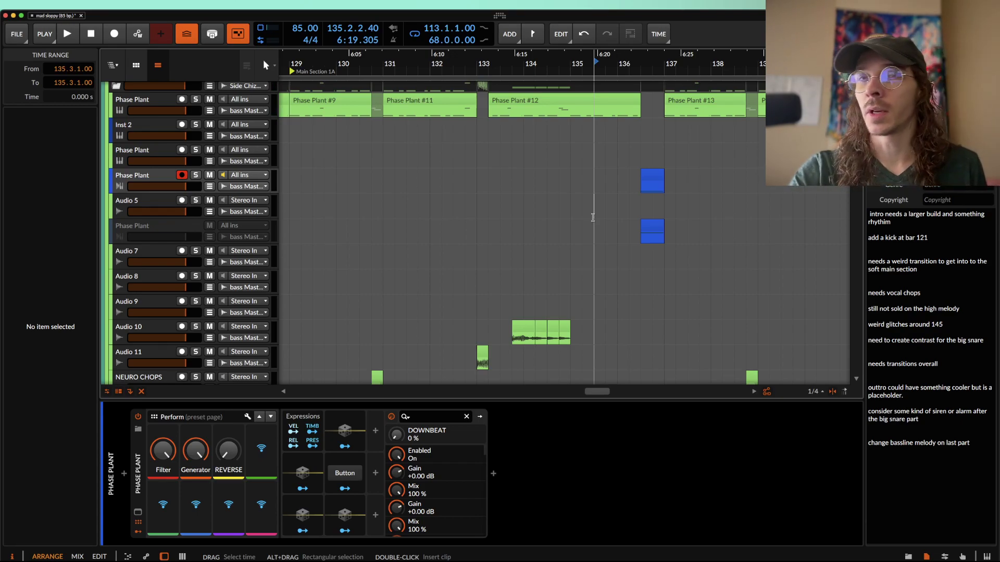
- Select the blue Phase Plant #1 clip at 136.3 and inspect its track's BALROG patch in the Phase Plant plugin window
scroll(641, 180, up, 6)
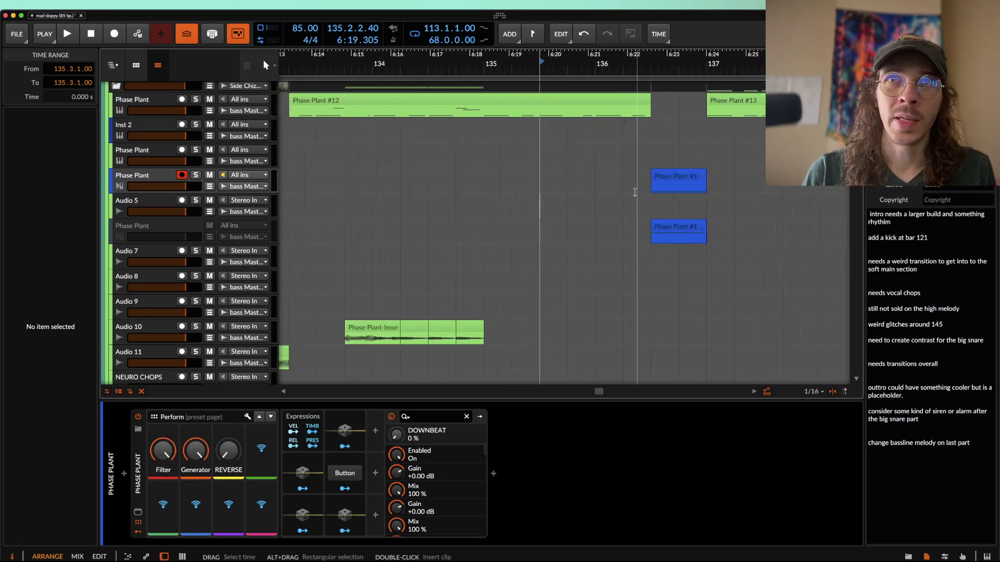
click(693, 181)
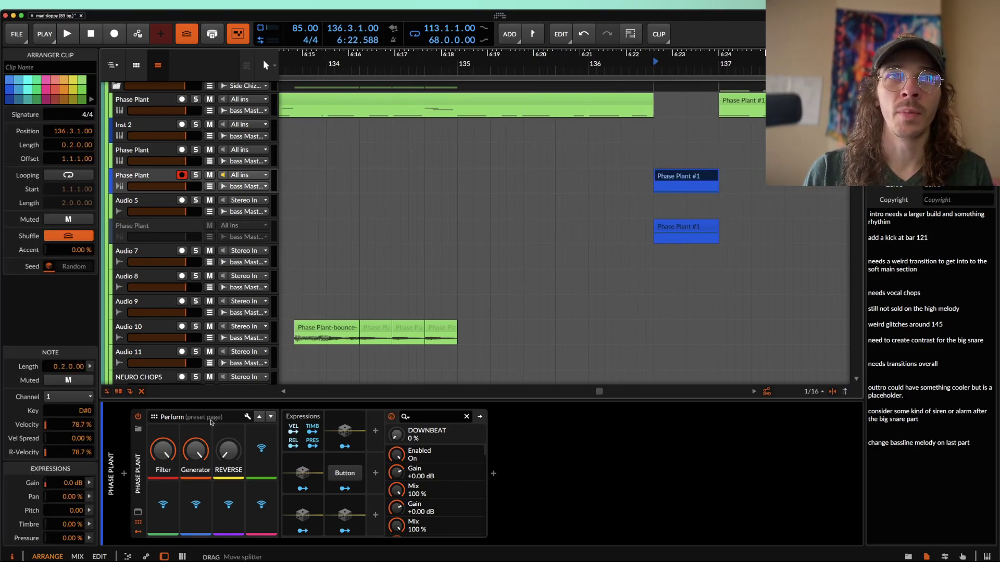
click(138, 512)
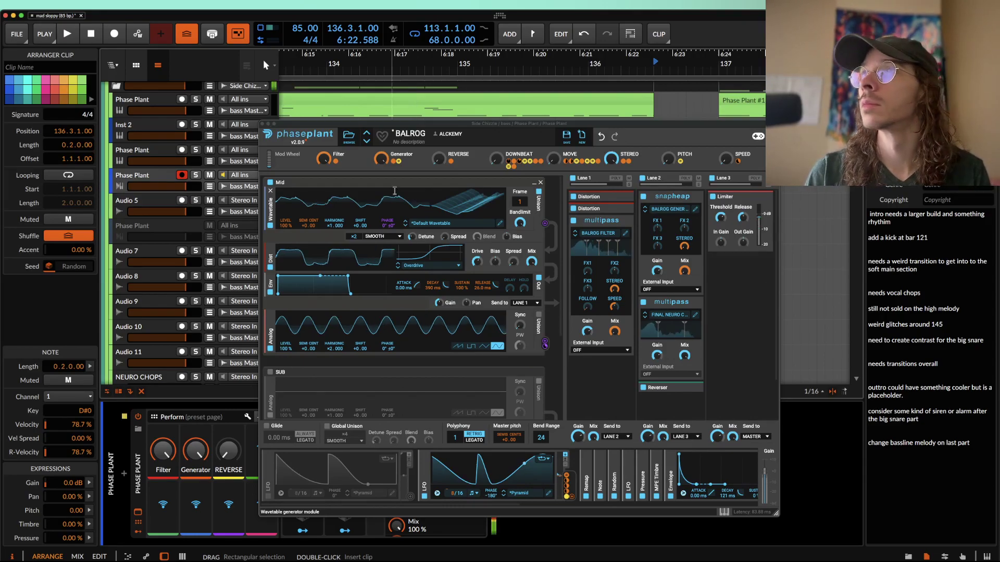
mouse_move(564, 162)
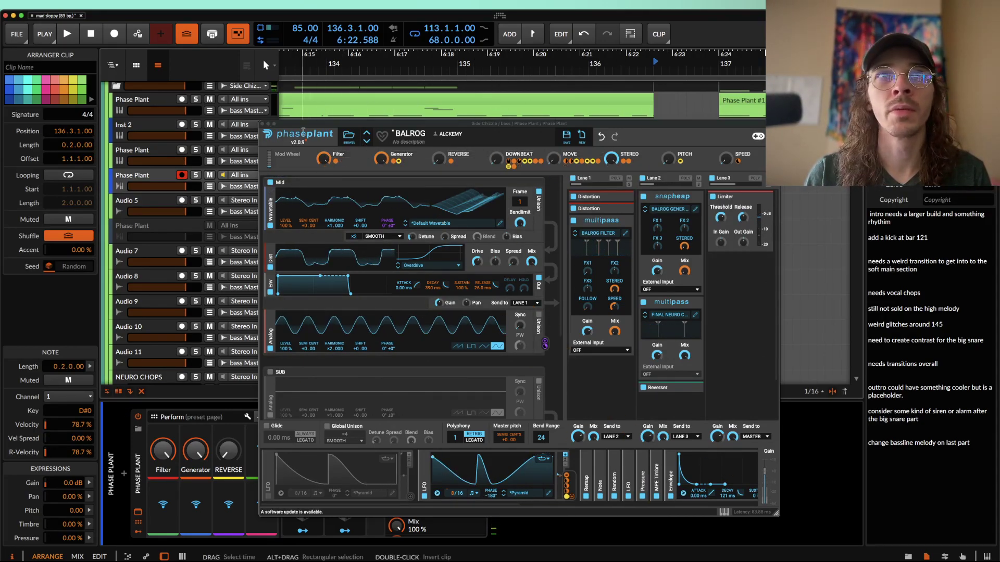
click(687, 183)
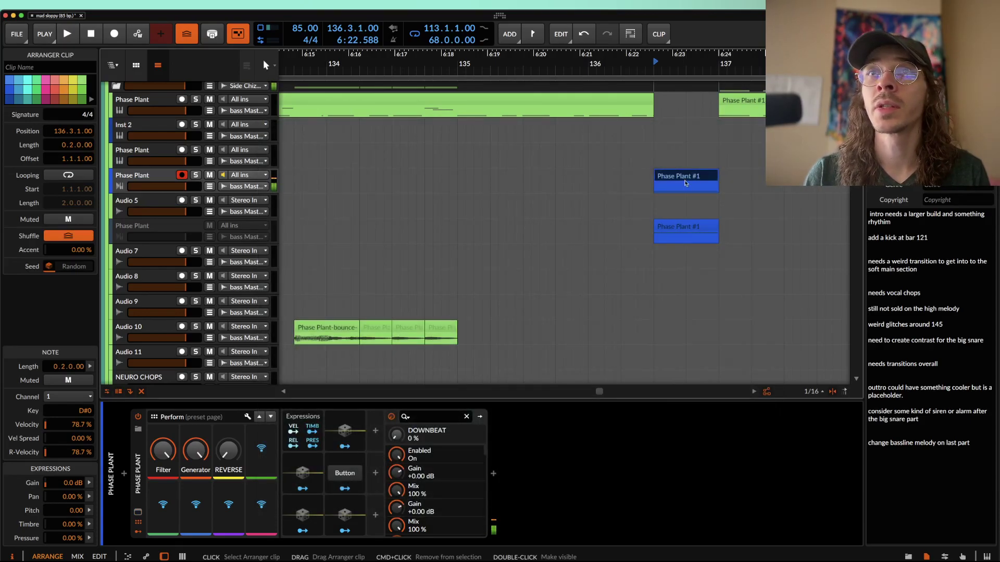
- Play the blue Phase Plant #1 fill from 136.2.4 and place the playback start at 136.3
click(646, 164)
key(space)
scroll(650, 164, down, 2)
key(space)
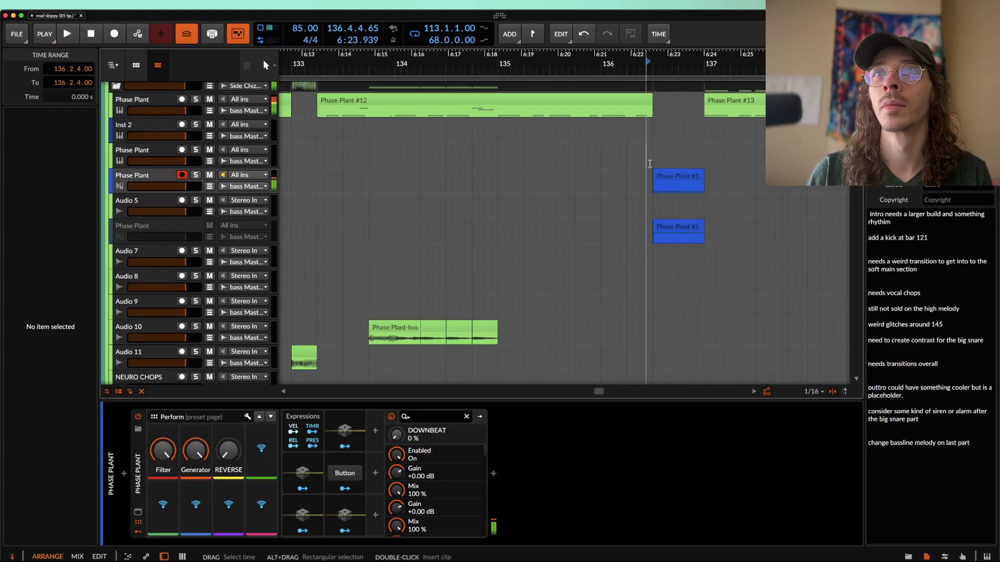
click(656, 162)
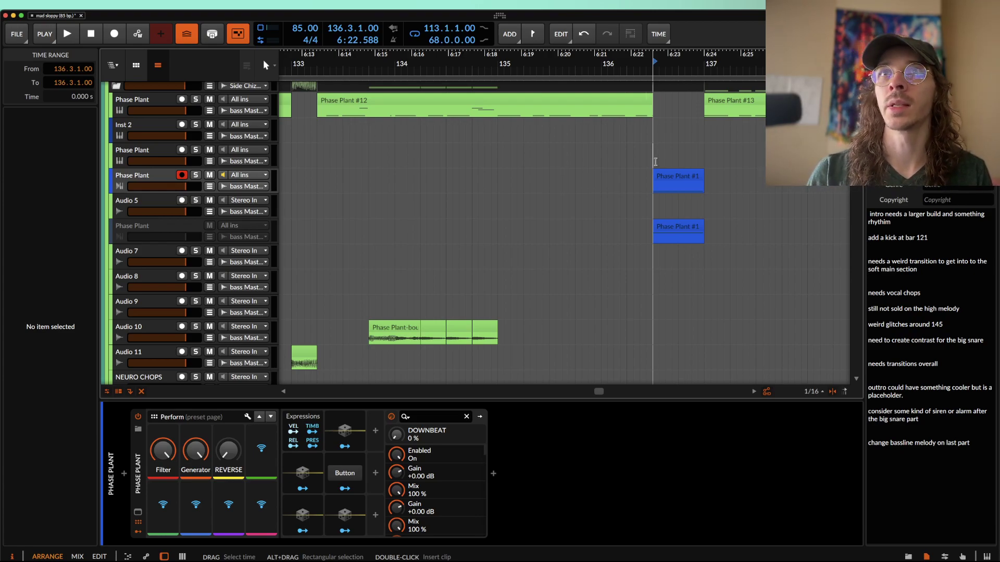
- Play the arrangement from 135.4.3 through the blue Phase Plant #1 fill at 136.3
scroll(594, 114, down, 3)
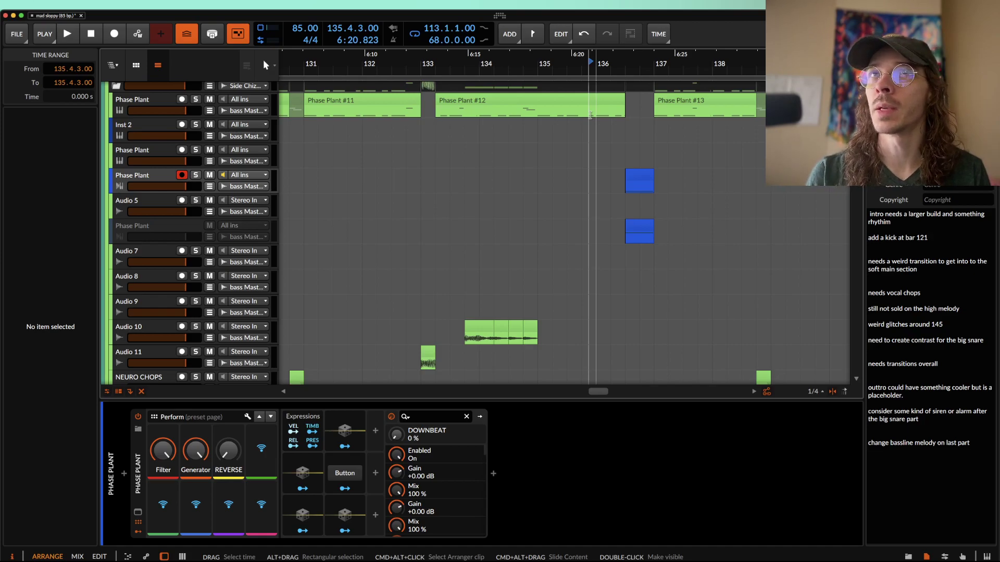
key(space)
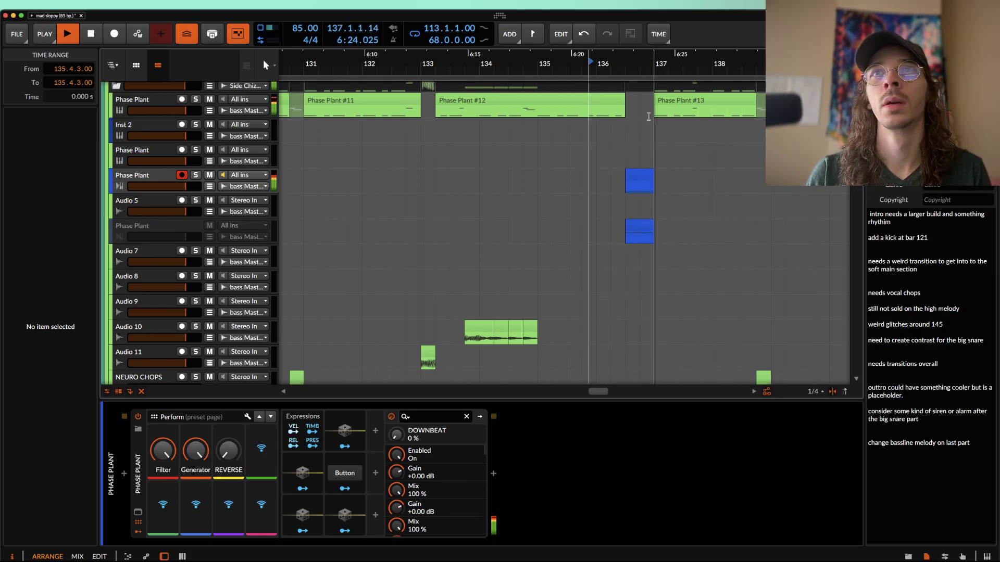
scroll(638, 115, down, 3)
key(space)
- Try bouncing the blue Phase Plant #1 clip at 136.3 to audio, audition it soloed, and delete the bounced track
click(641, 177)
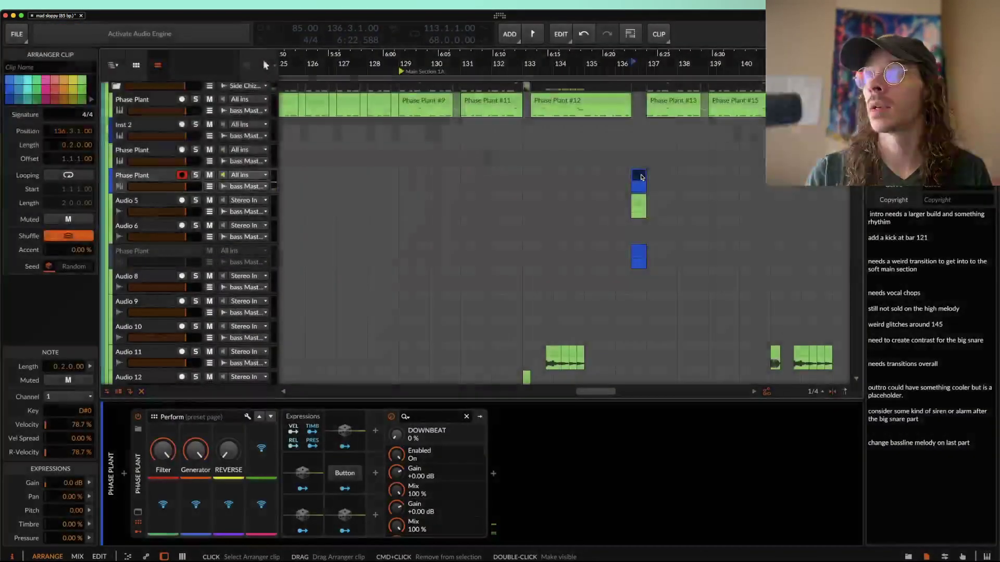
click(637, 205)
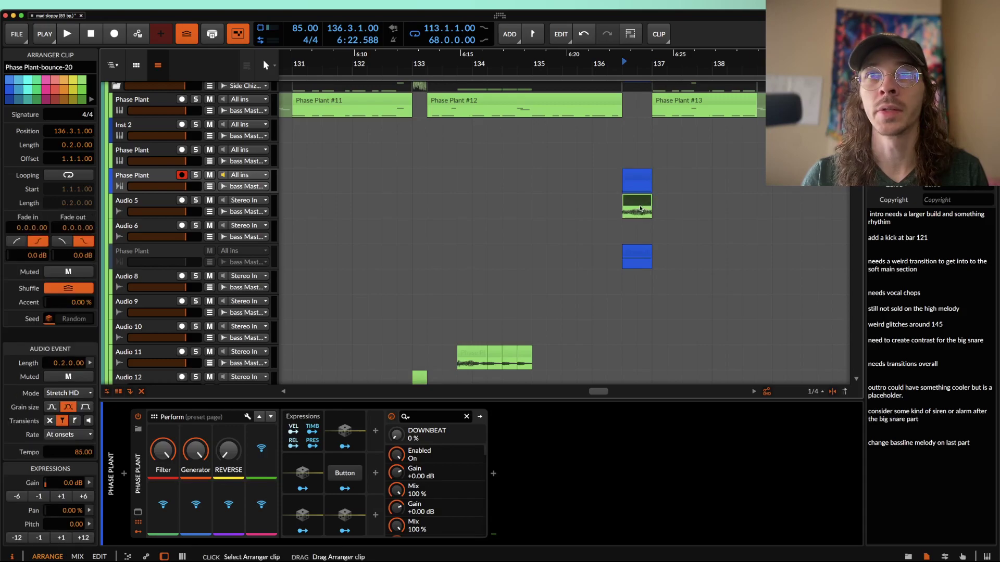
click(196, 202)
key(space)
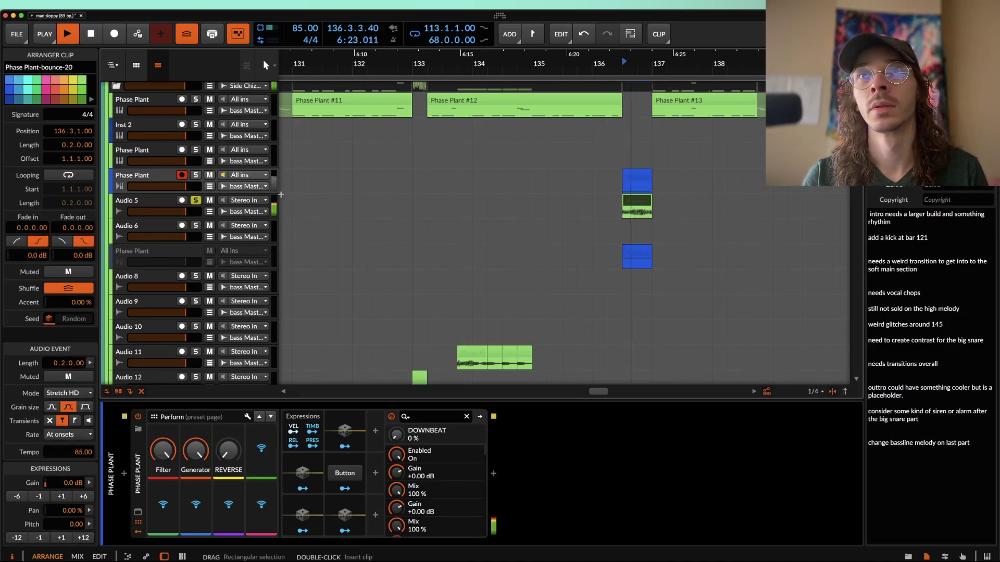
key(space)
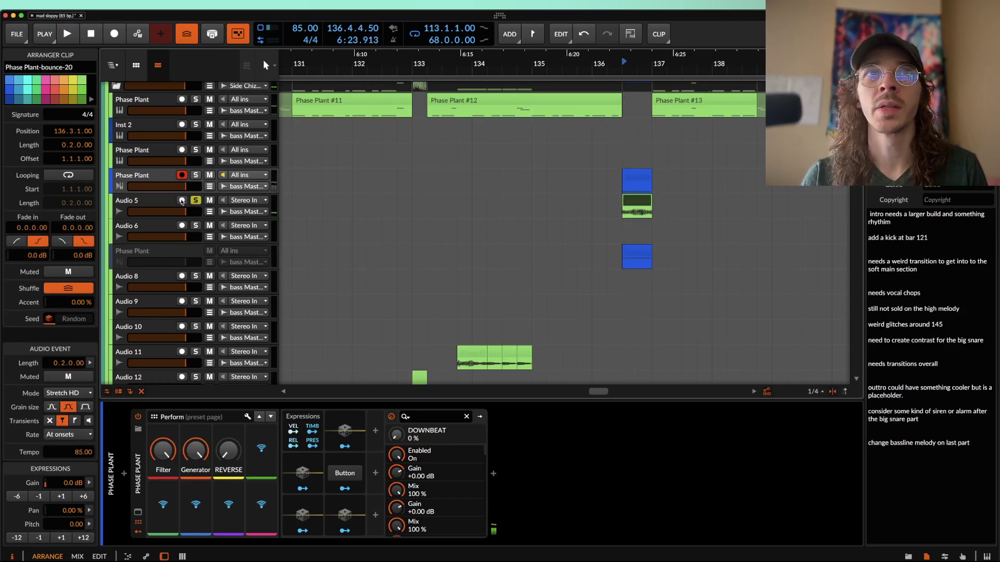
click(183, 202)
key(Delete)
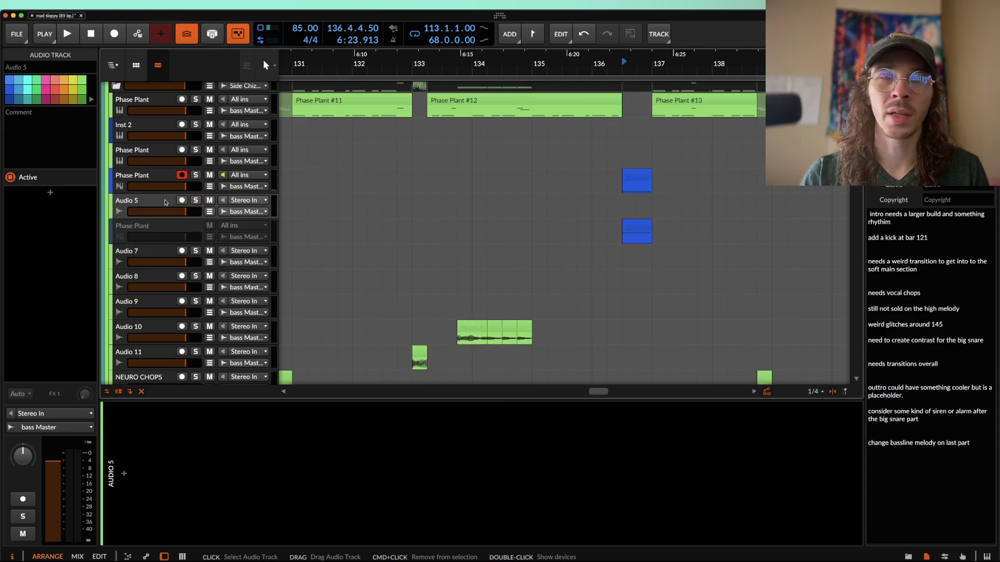
- Bounce the blue Phase Plant #1 clip at 136.3 to a new audio track and audition the bounce soloed
click(630, 182)
key(super+b)
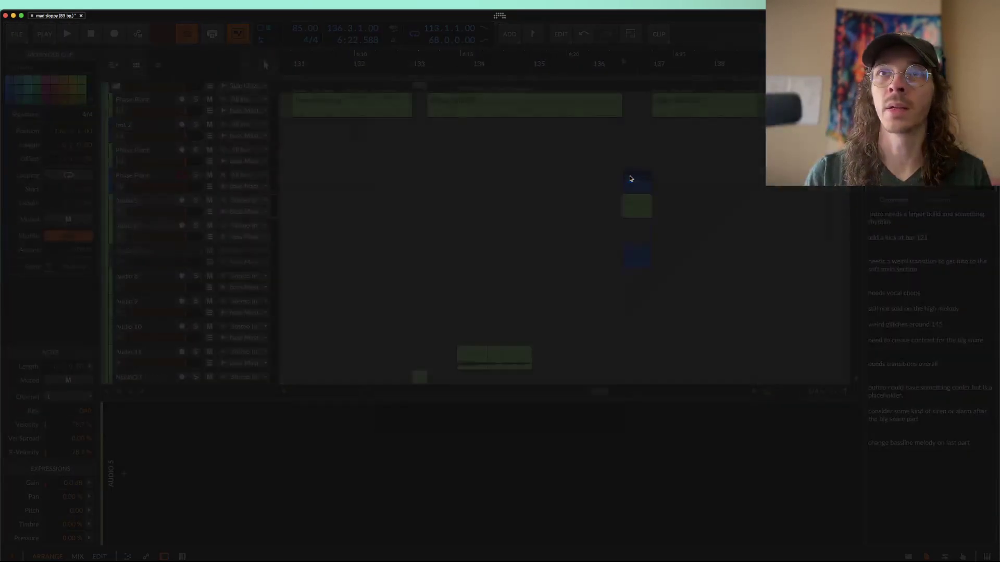
key(Return)
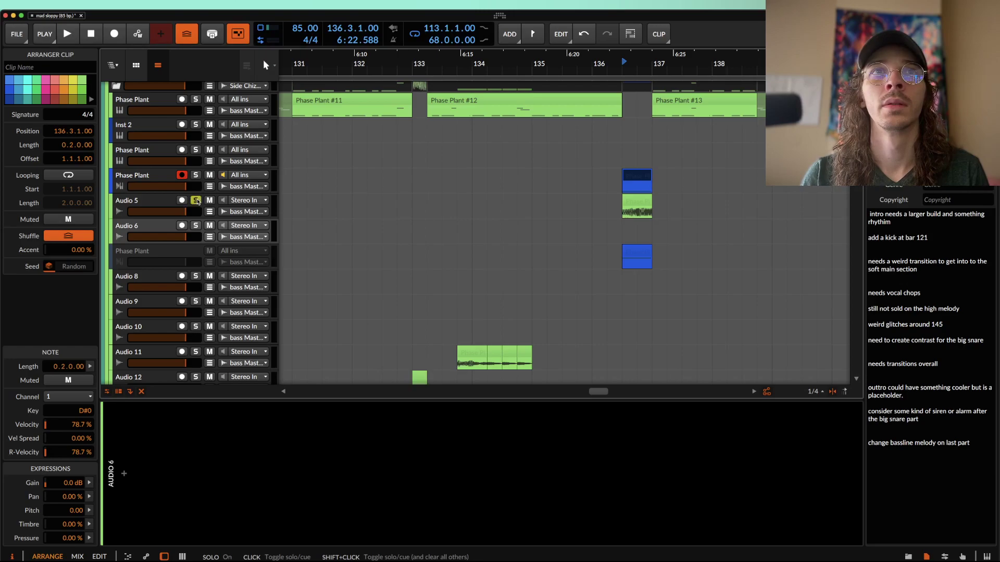
click(638, 207)
key(s)
key(space)
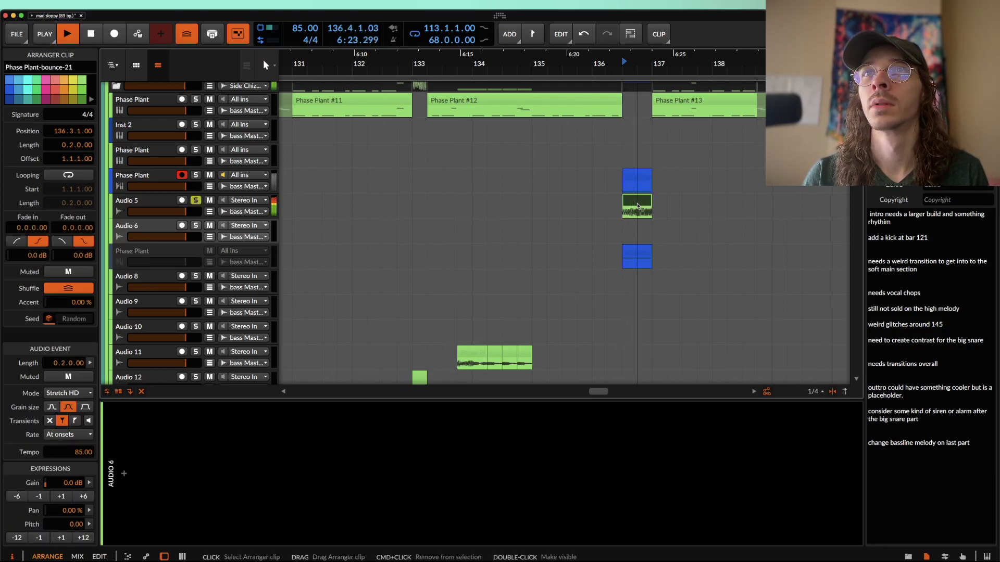
key(space)
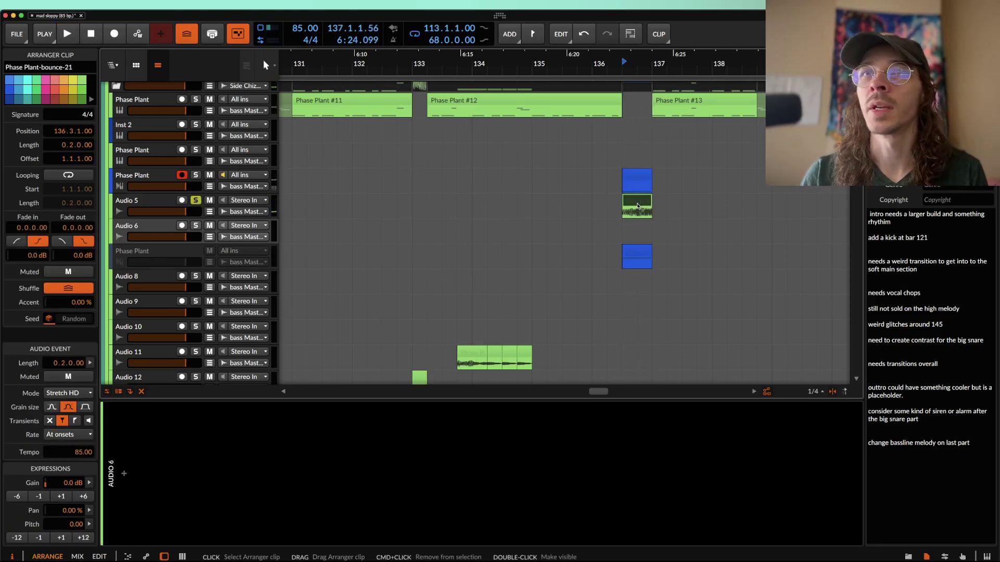
- Add a 0.0.1.31 fade-in and a 0.0.0.81 fade-out to the bounced clip on Audio 5
scroll(624, 204, up, 5)
drag(622, 198, 633, 200)
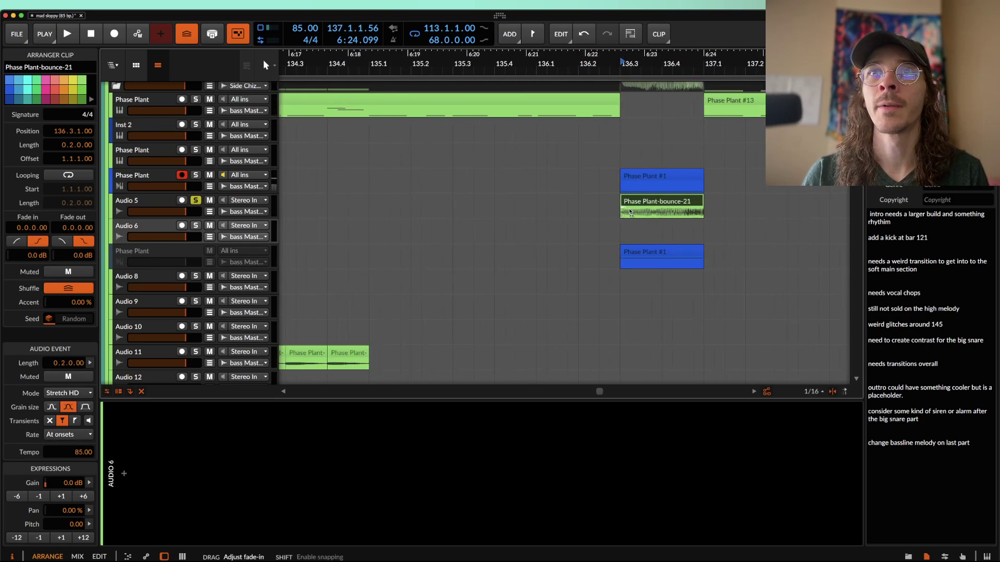
drag(701, 198, 696, 198)
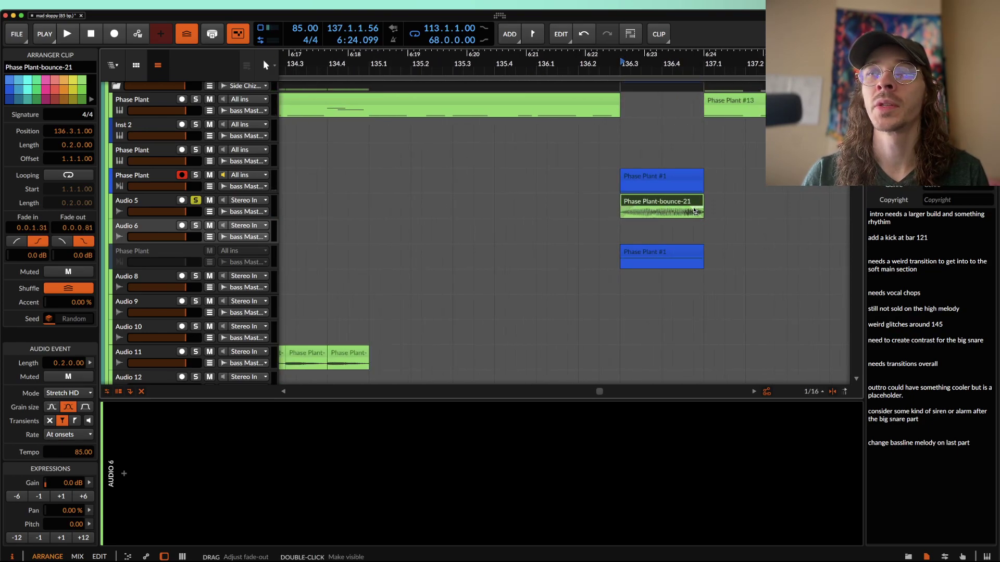
- Examine the blue Phase Plant source clip at 136.3, its track's devices, and the bounced clip on Audio 5
scroll(694, 211, down, 4)
click(679, 177)
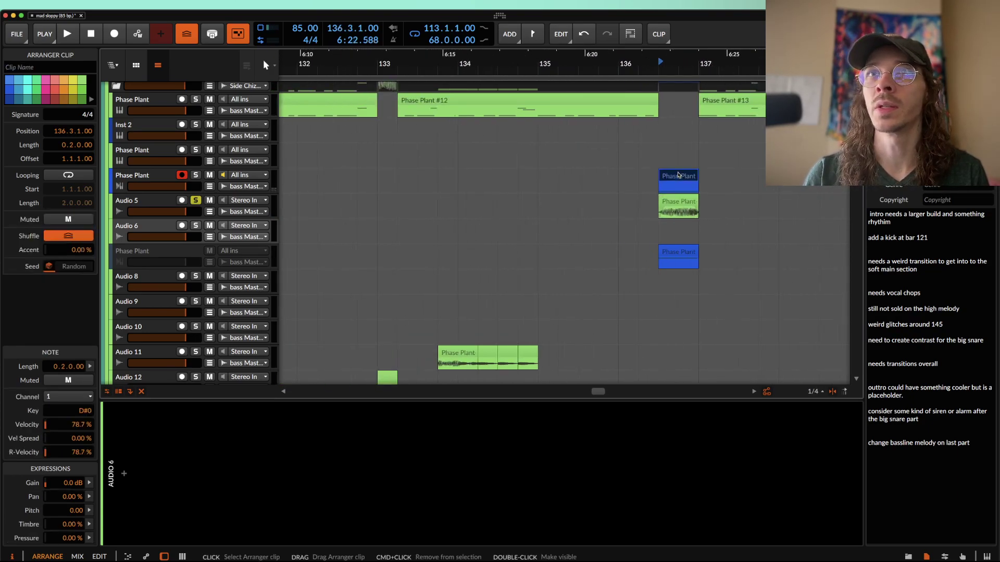
click(154, 189)
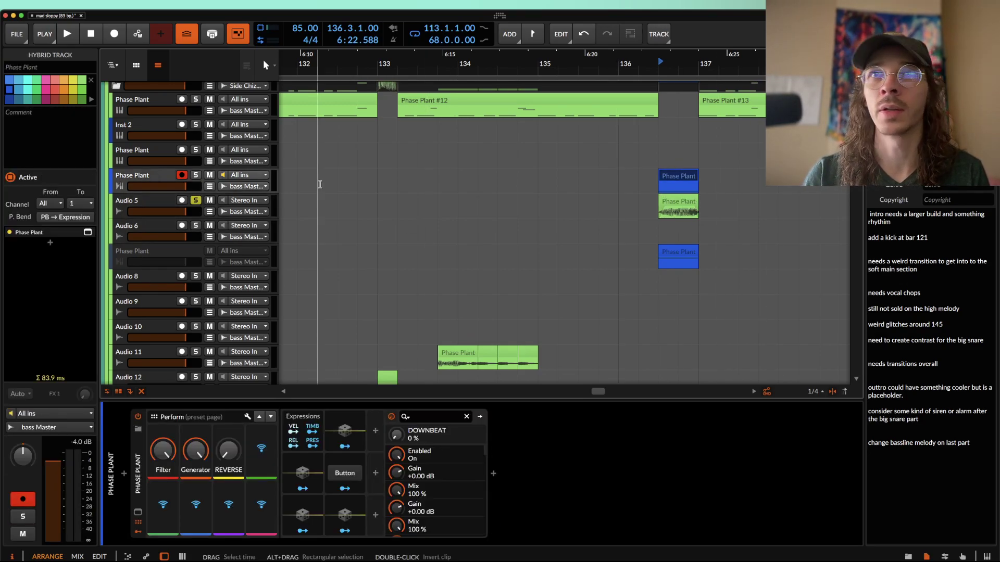
scroll(479, 190, down, 4)
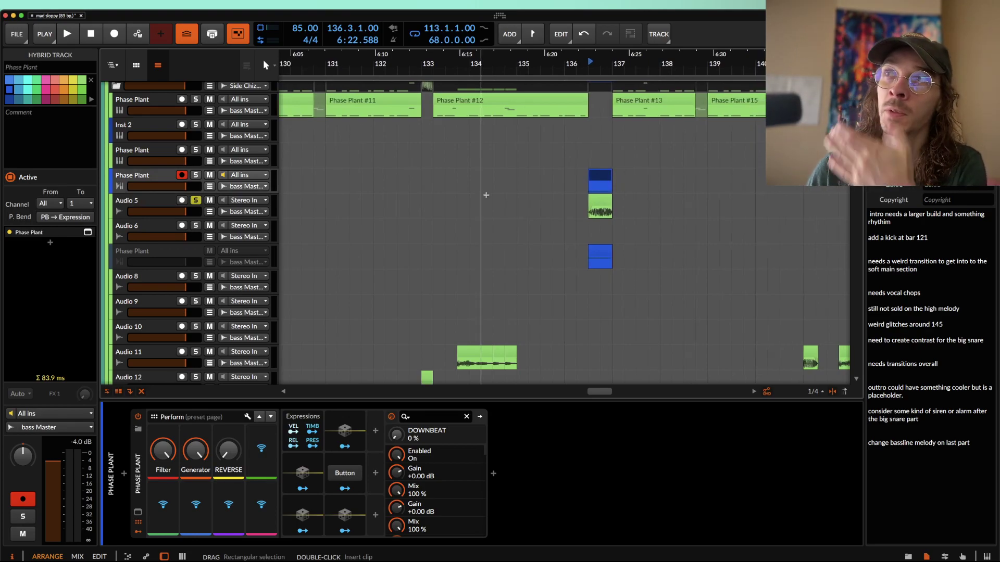
click(601, 179)
scroll(601, 178, down, 2)
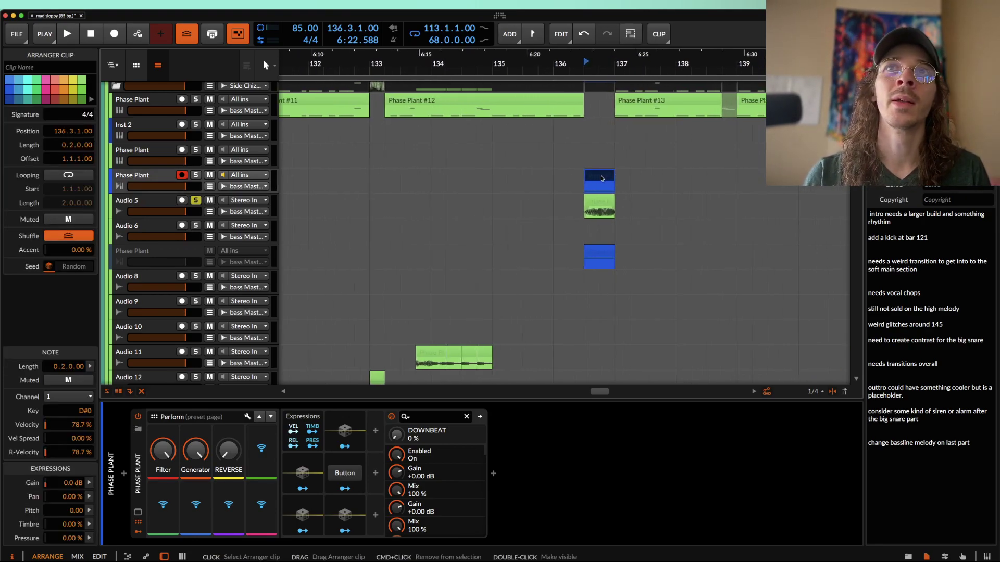
click(595, 202)
scroll(594, 202, up, 4)
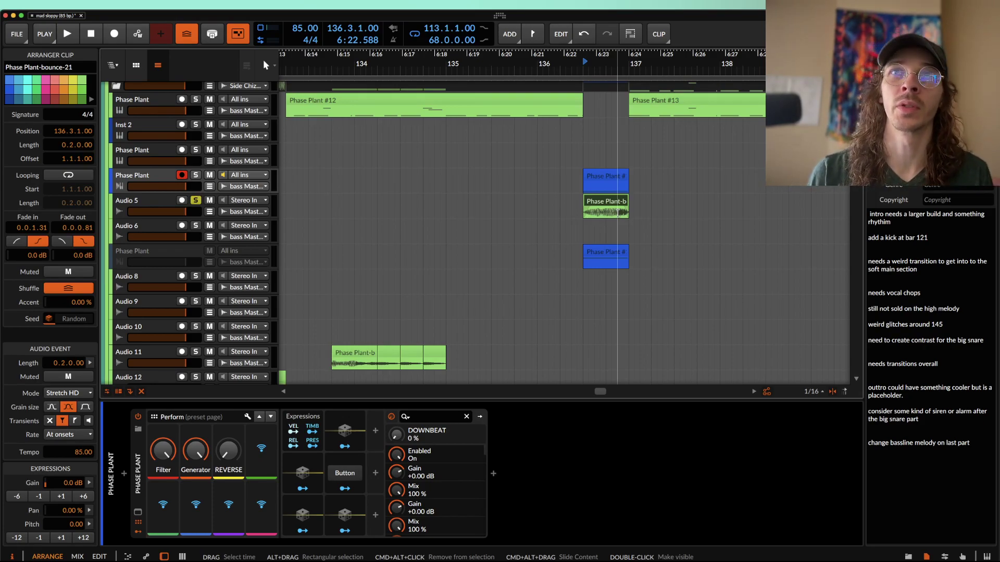
- Go to the final section of the arrangement and select the Phase Plant #9 clip at bar 181
scroll(617, 212, down, 6)
scroll(617, 212, up, 1)
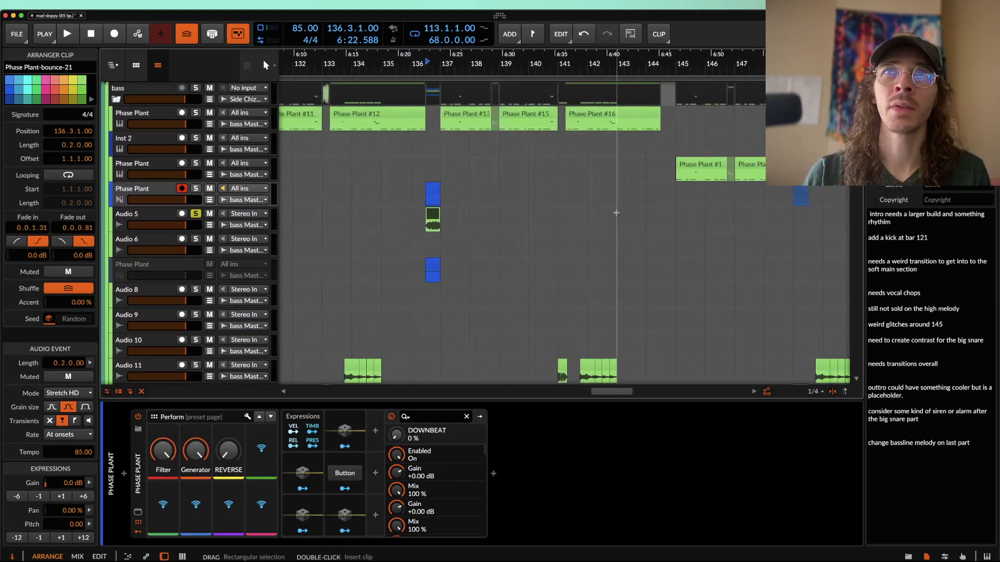
scroll(617, 213, right, 10)
scroll(617, 213, down, 3)
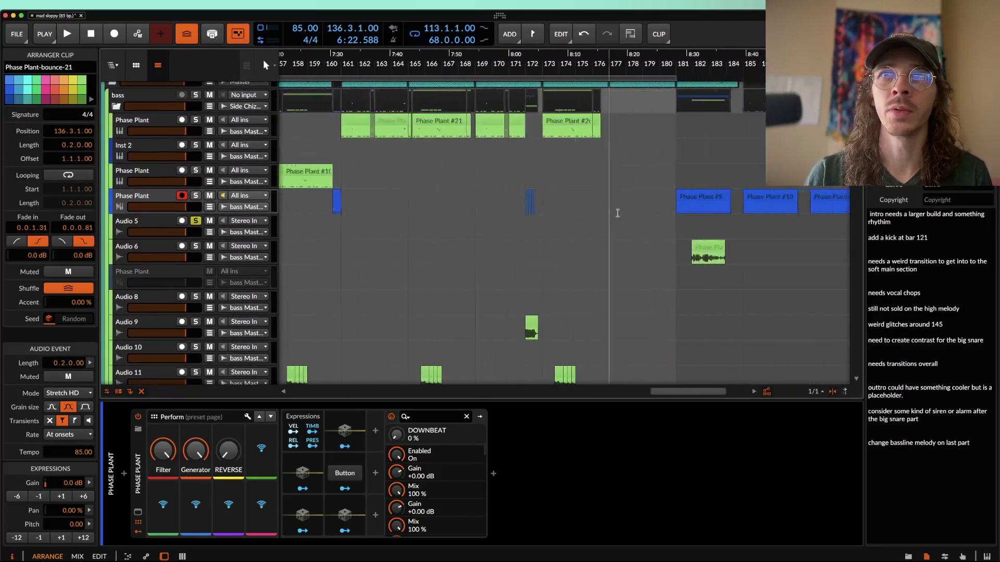
scroll(618, 213, right, 4)
click(571, 191)
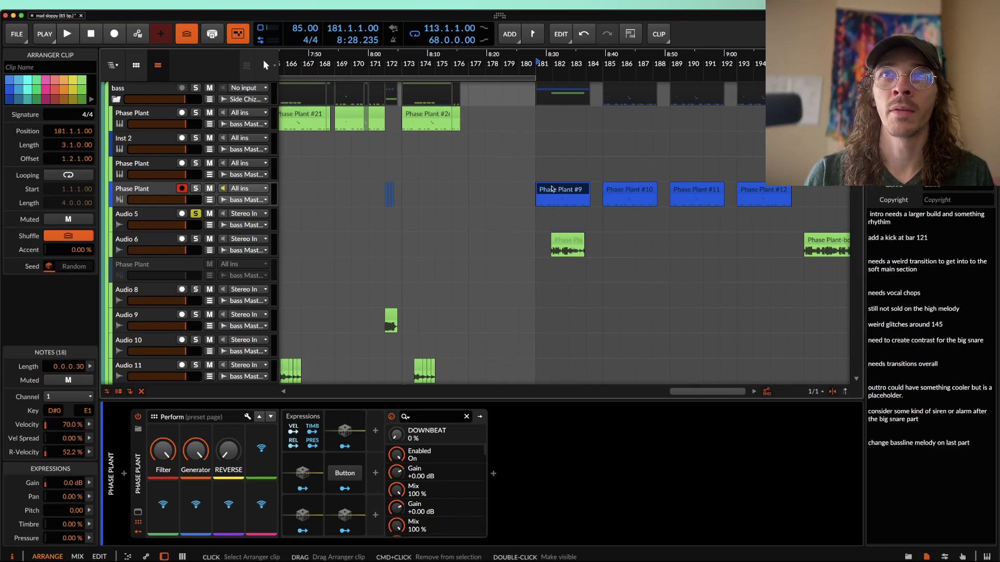
- Audition the green Phase Plant bassline clip at bar 173 with its track soloed
click(420, 117)
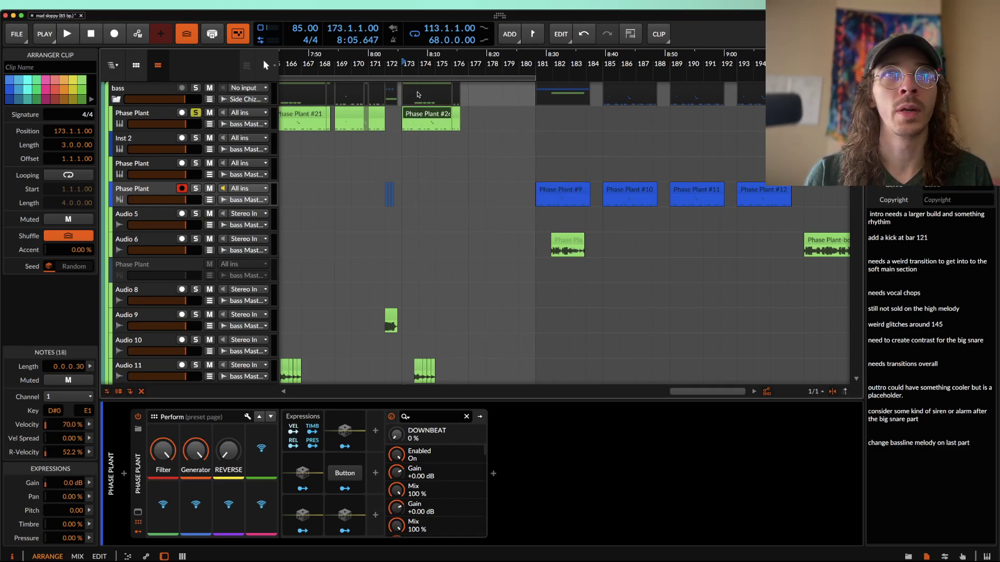
key(space)
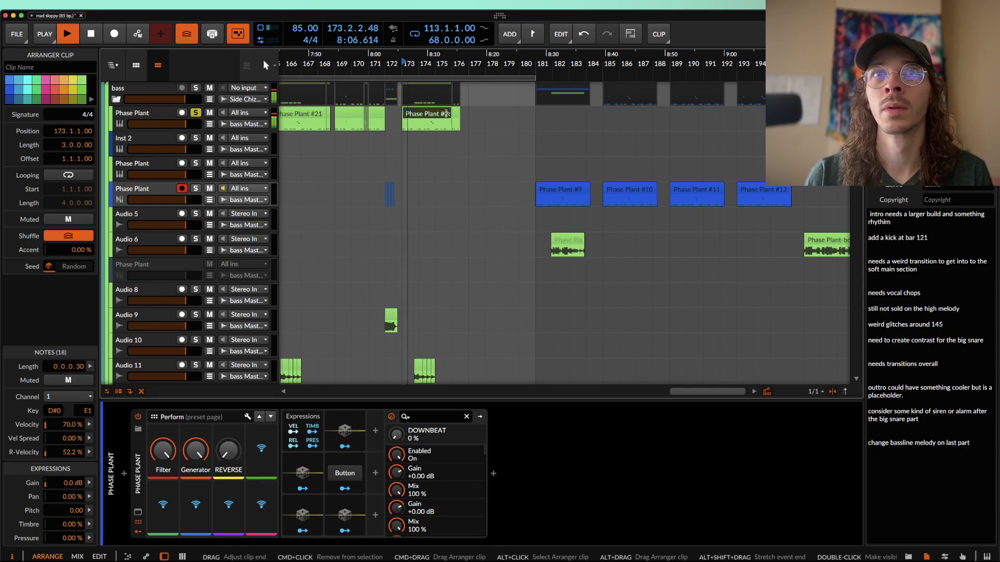
key(space)
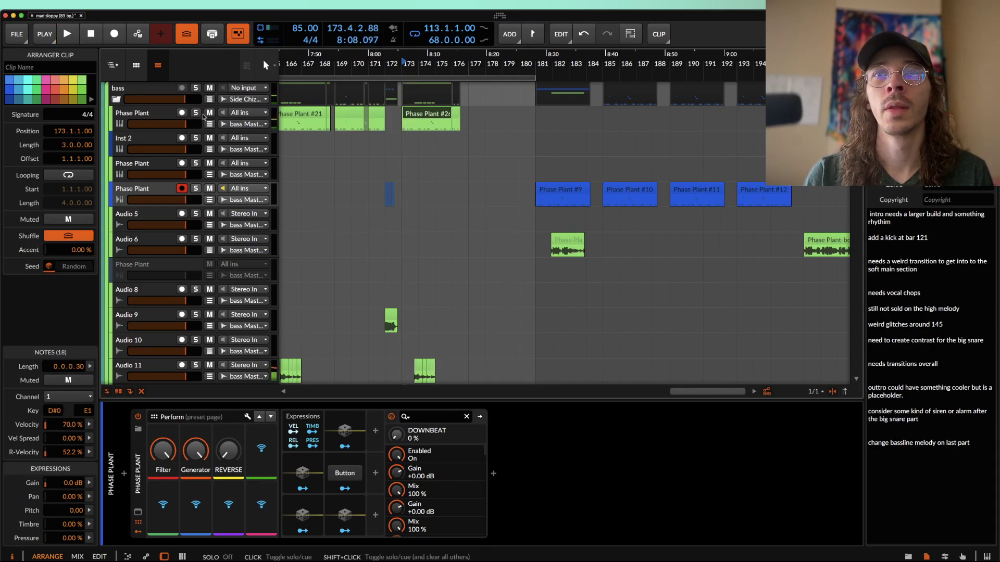
- Select the blue clips Phase Plant #9 to #12 and inspect their track's BALROG patch in the plugin window
click(551, 190)
shift+click(763, 195)
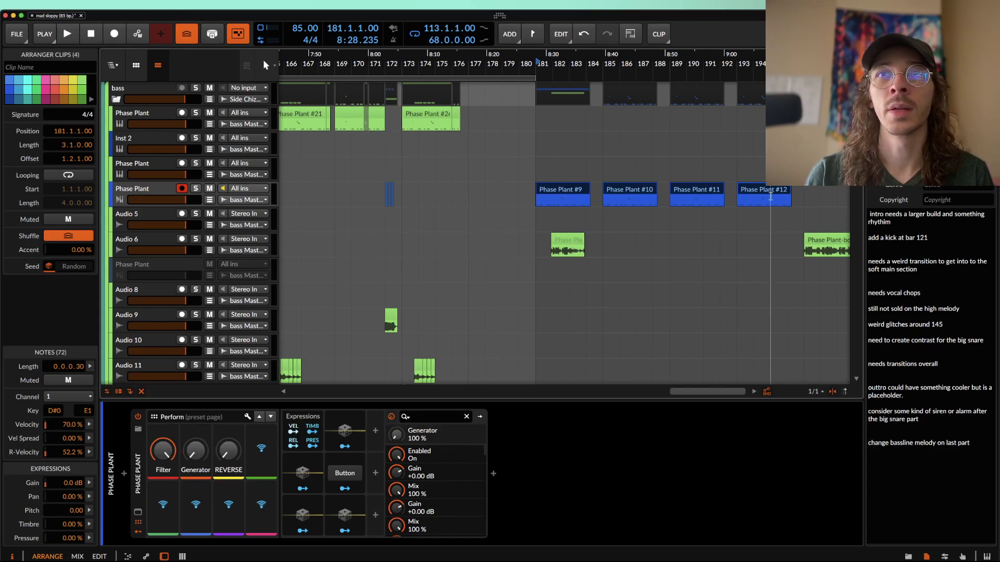
click(138, 512)
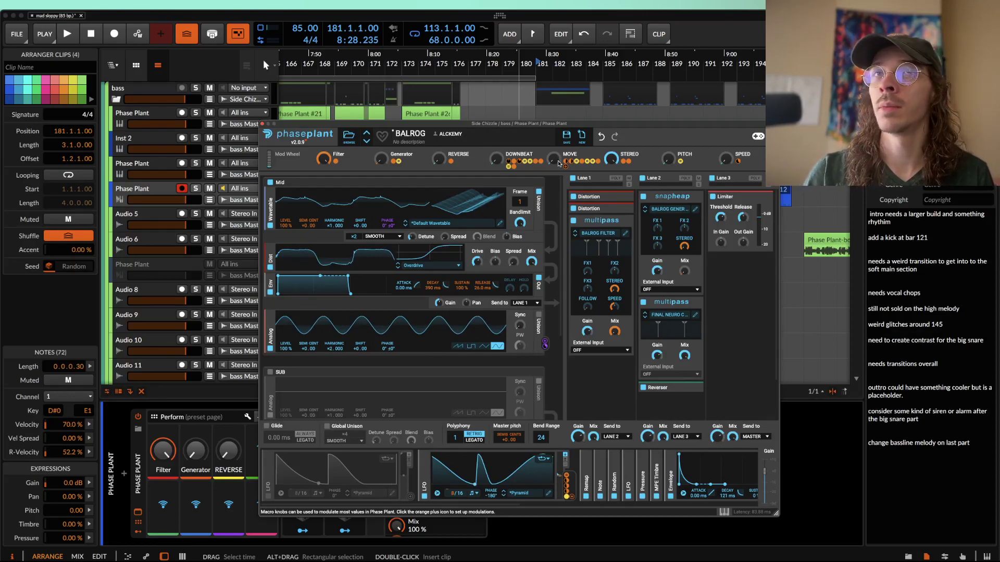
key(super+w)
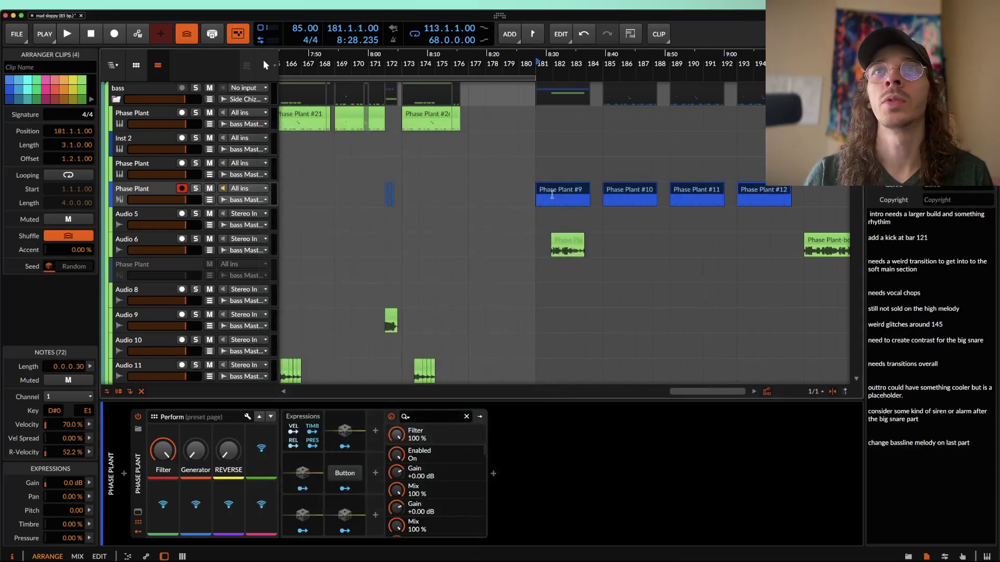
- Move the four-bar Phase Plant-bounce-19 clip on Audio 6 from bar 197 to bar 193, aligned with Phase Plant #12
scroll(551, 197, down, 3)
click(428, 242)
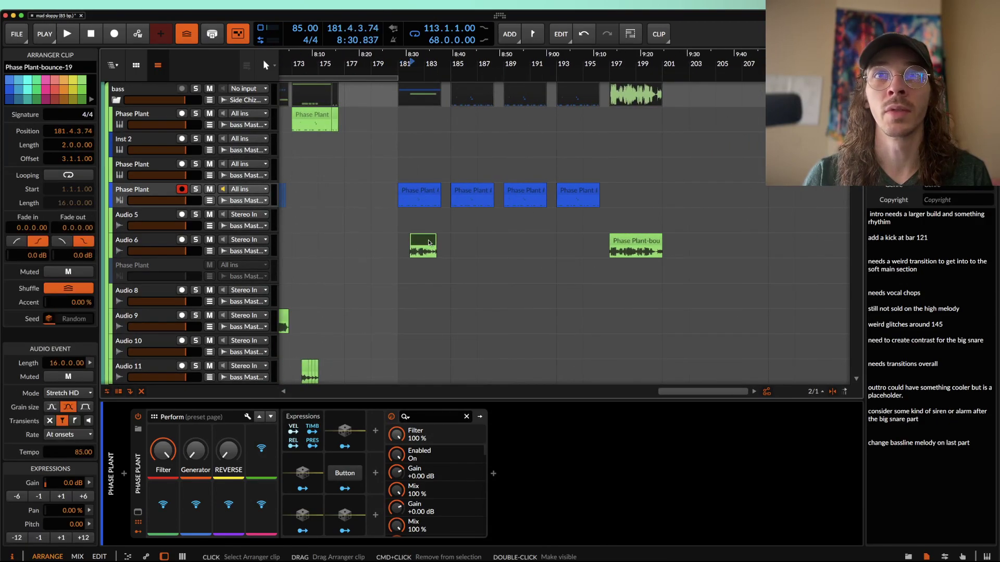
click(627, 250)
scroll(620, 252, up, 3)
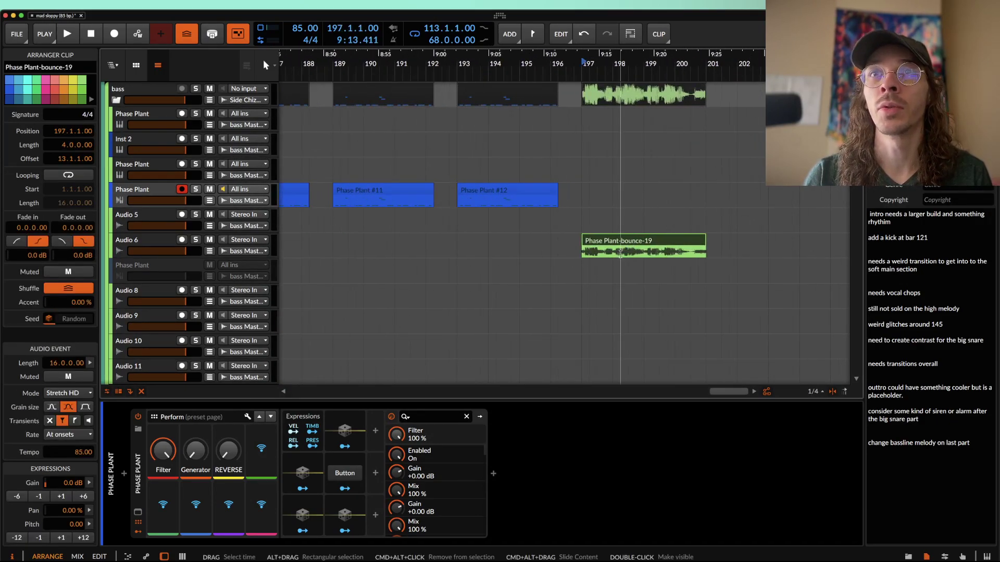
click(633, 276)
click(534, 197)
drag(606, 238, 482, 239)
- Cut 193.3.4 to 194.1.1 out of Phase Plant #12 and split the Phase Plant-bounce-19 clip at the same range
scroll(465, 206, up, 3)
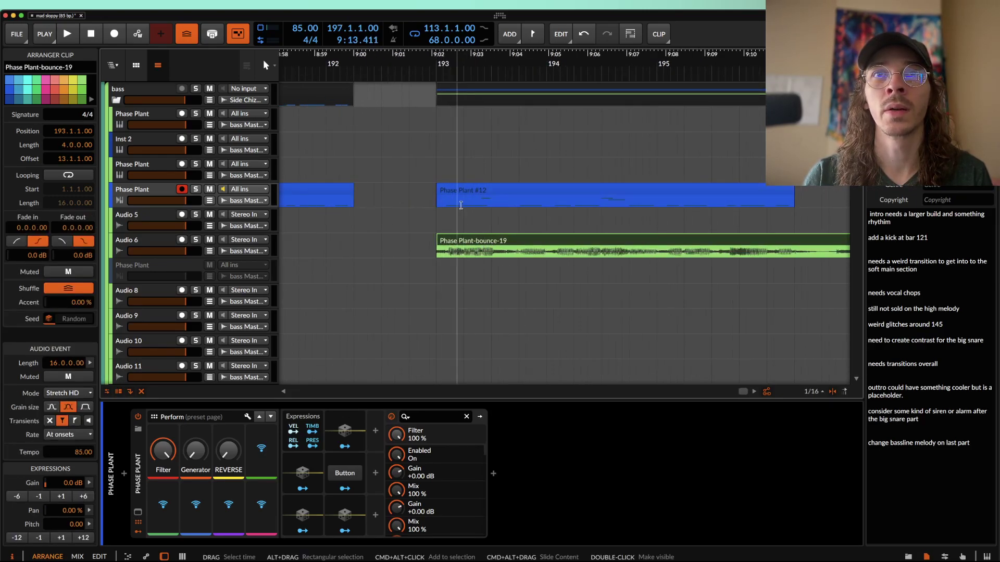
drag(512, 206, 545, 206)
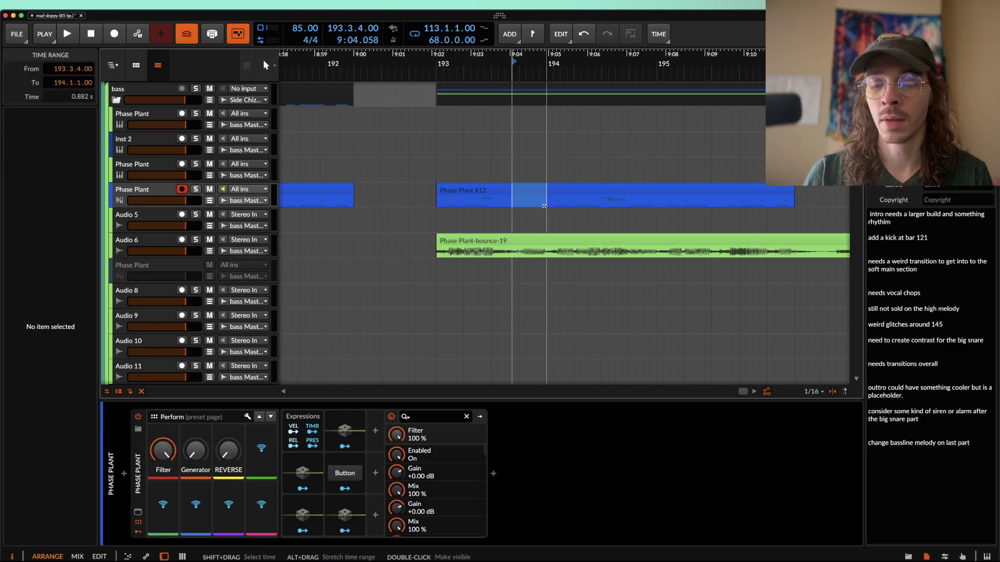
drag(512, 251, 547, 256)
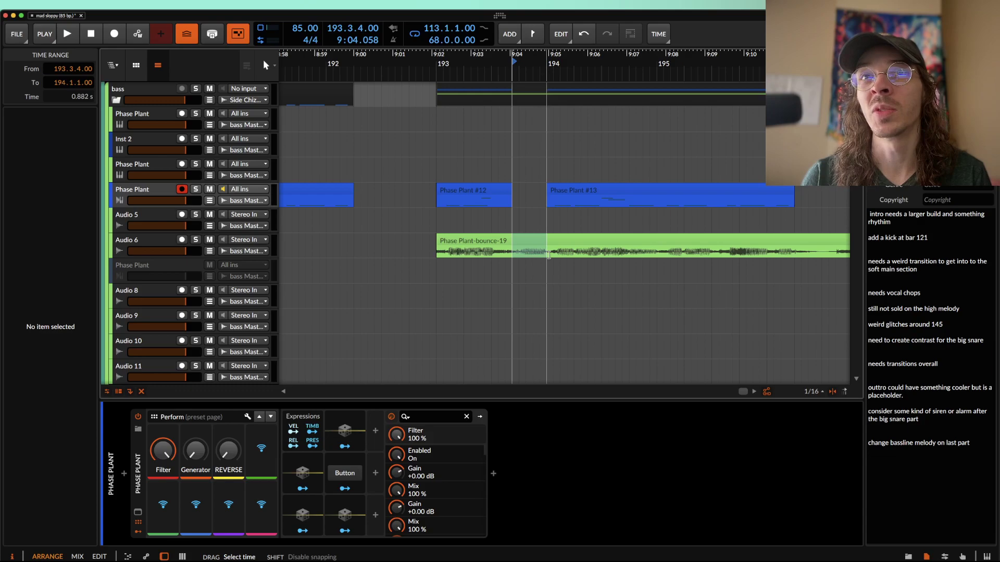
click(536, 245)
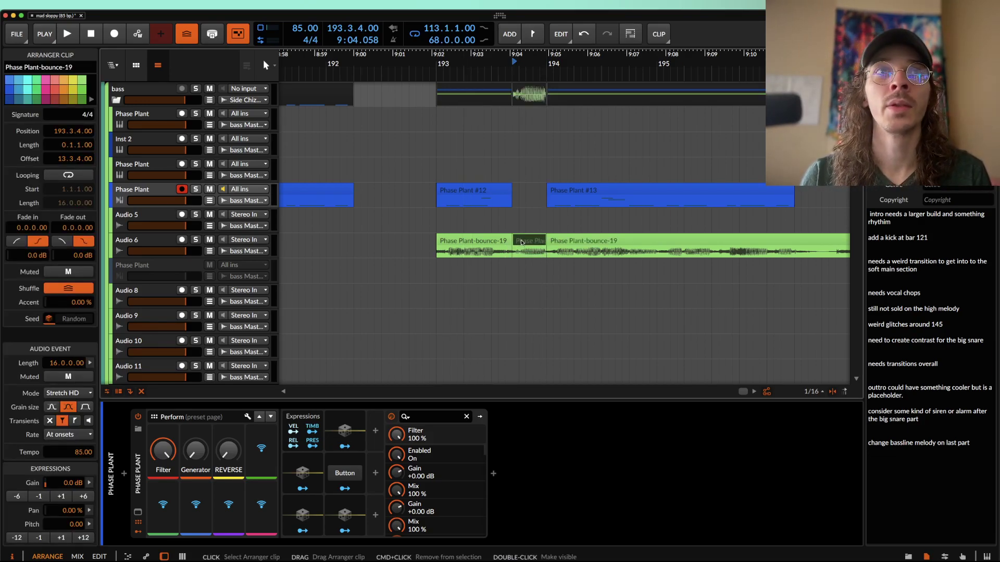
scroll(522, 242, down, 5)
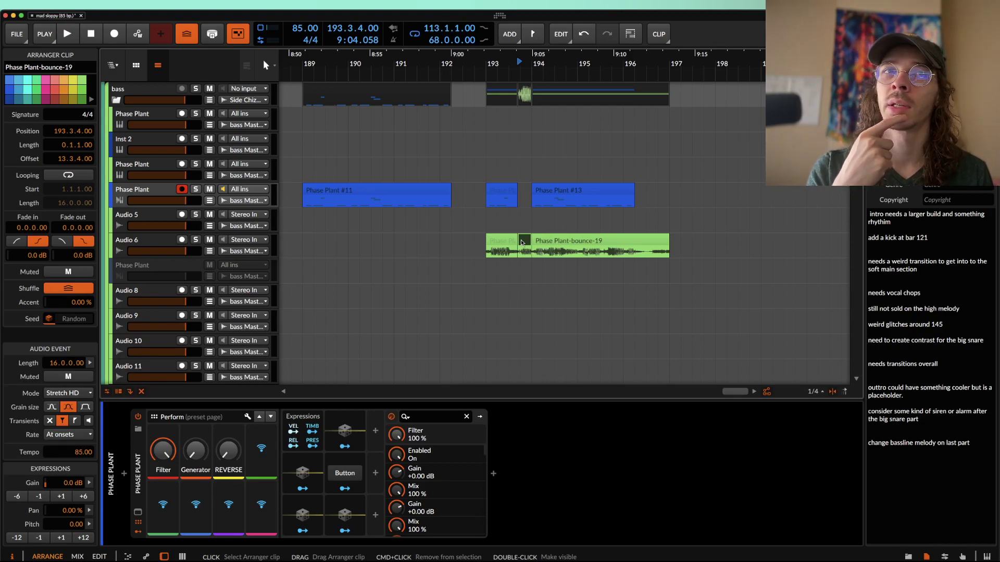
scroll(522, 242, down, 10)
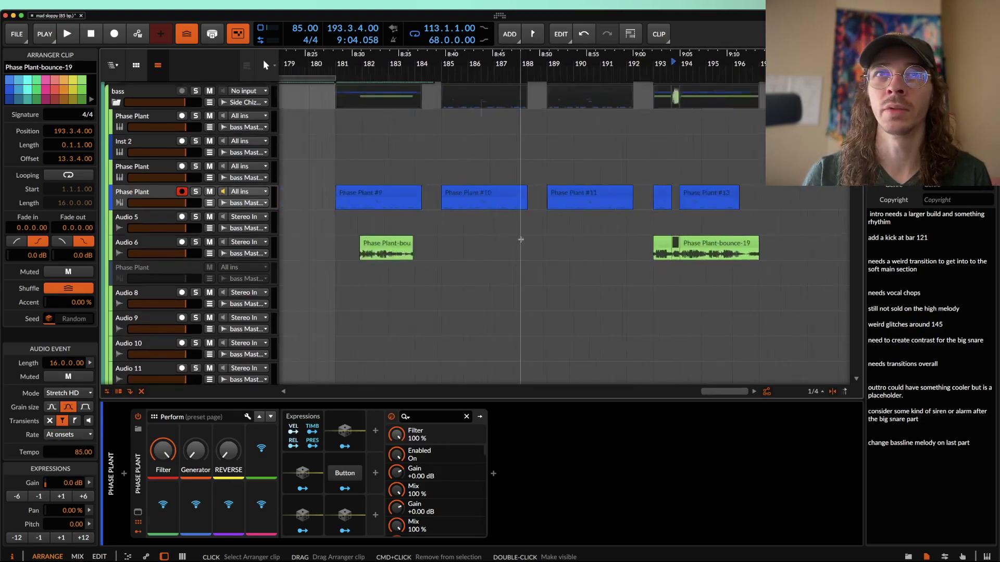
- Collapse the bass group and bring the MUSIC group's tracks into view around bars 65 to 137
scroll(522, 240, down, 3)
scroll(313, 204, left, 10)
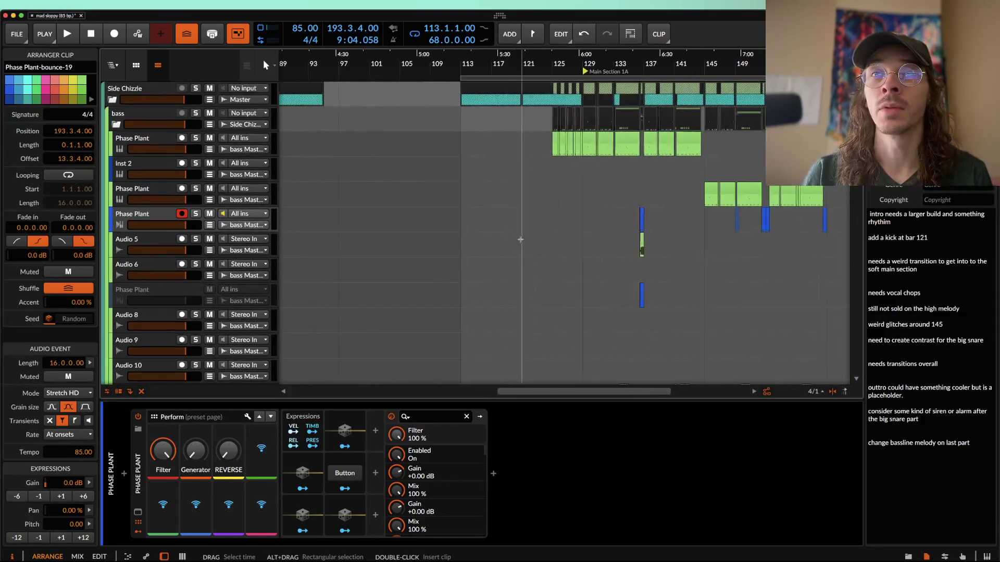
click(119, 126)
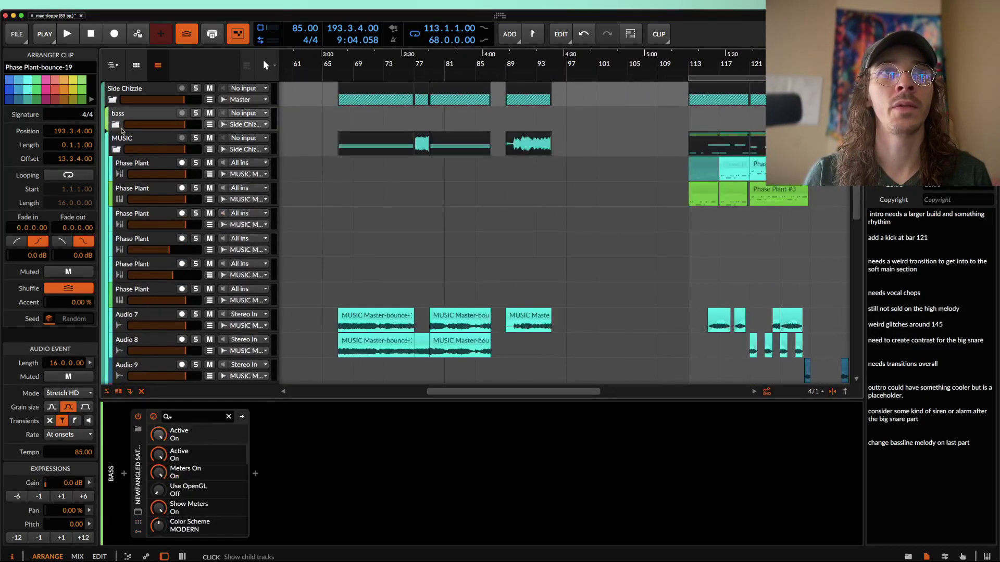
scroll(383, 247, up, 2)
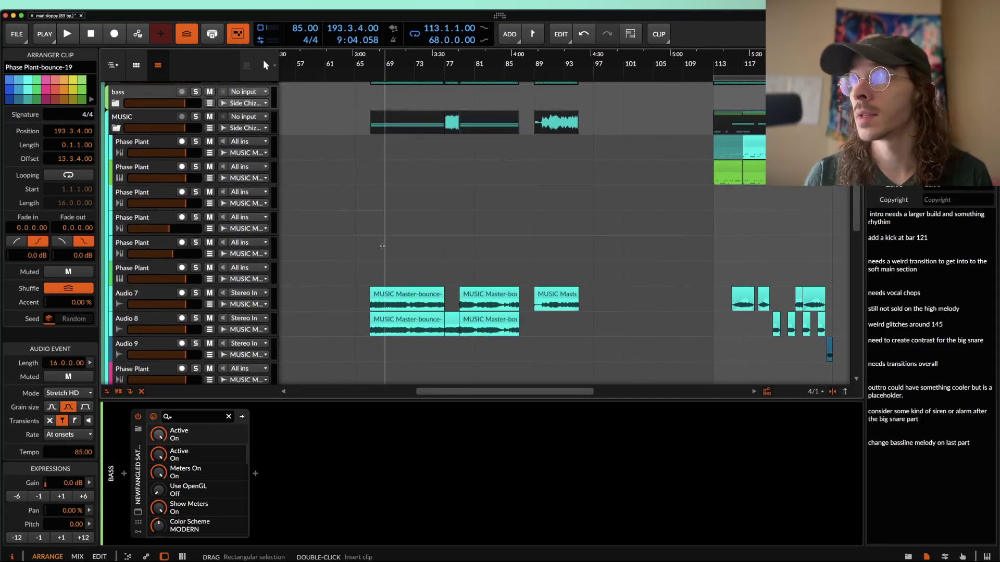
scroll(383, 247, down, 2)
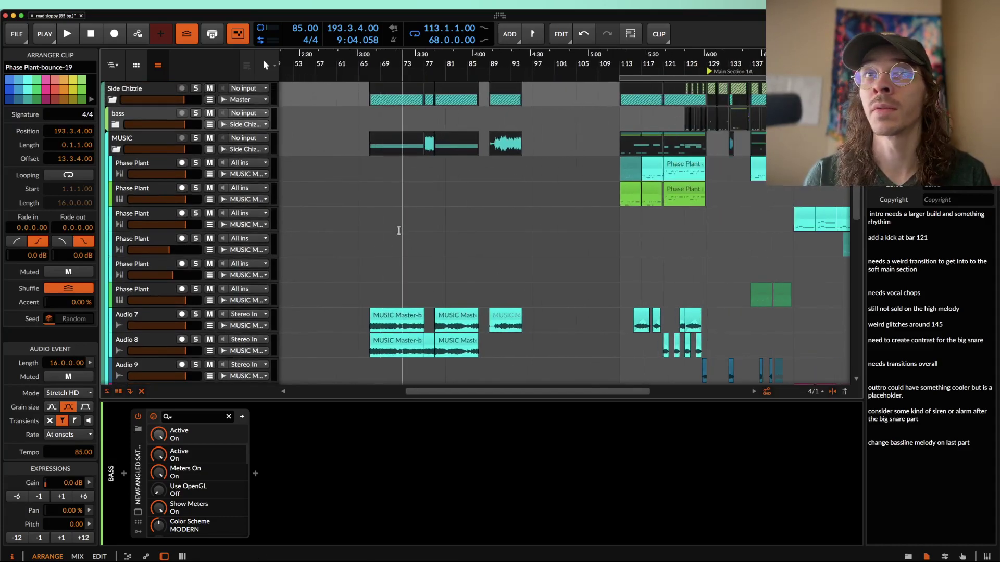
- Audition the MUSIC group's first two Phase Plant tracks soloed, playing from bar 117
click(630, 194)
click(196, 163)
click(196, 189)
click(652, 166)
key(space)
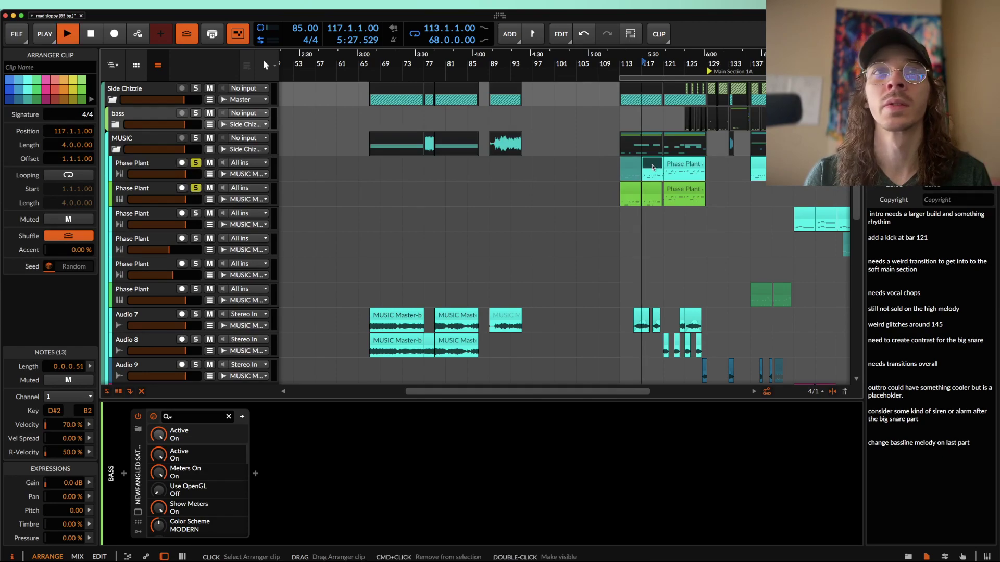
scroll(653, 166, down, 3)
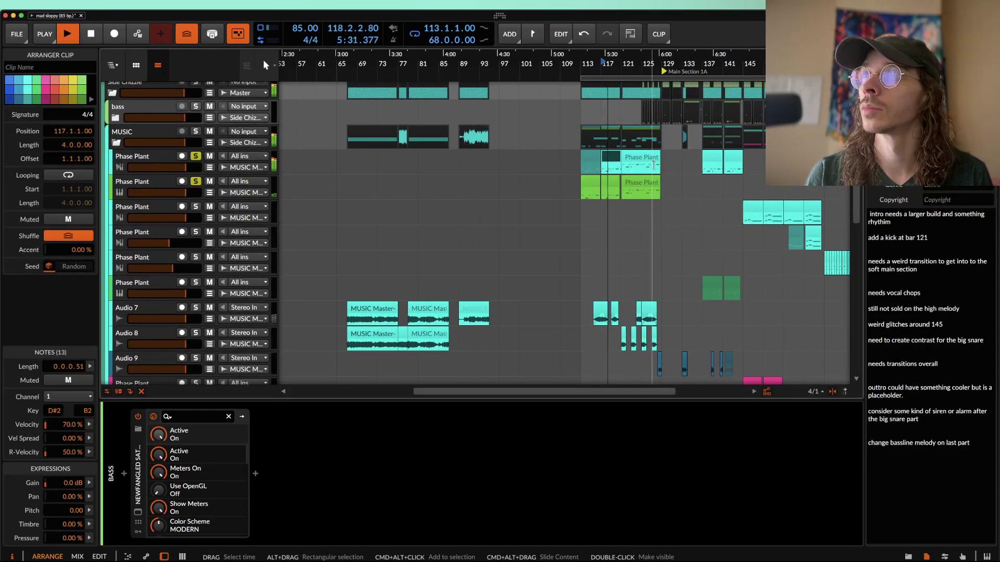
click(639, 146)
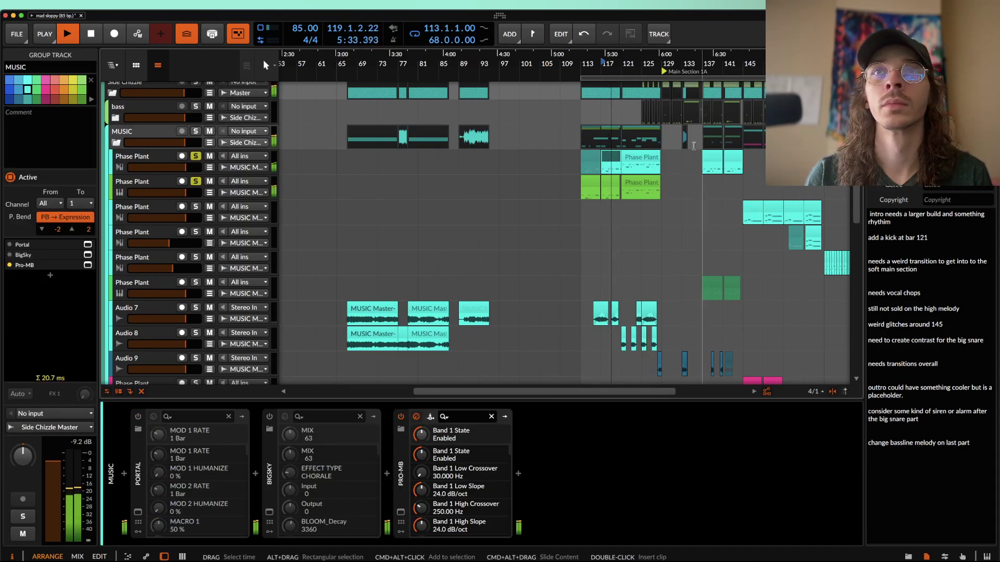
scroll(639, 146, up, 3)
scroll(594, 136, up, 3)
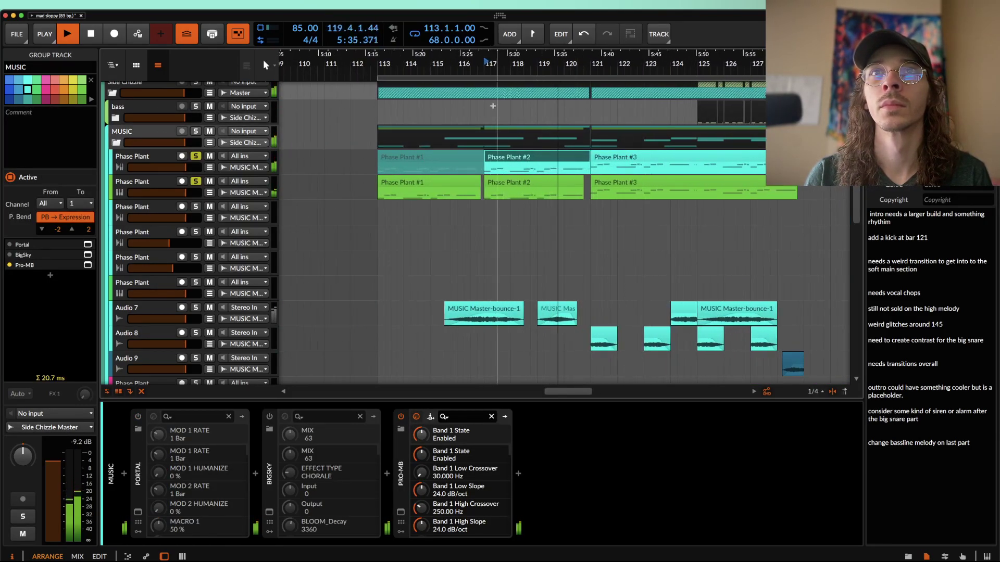
key(space)
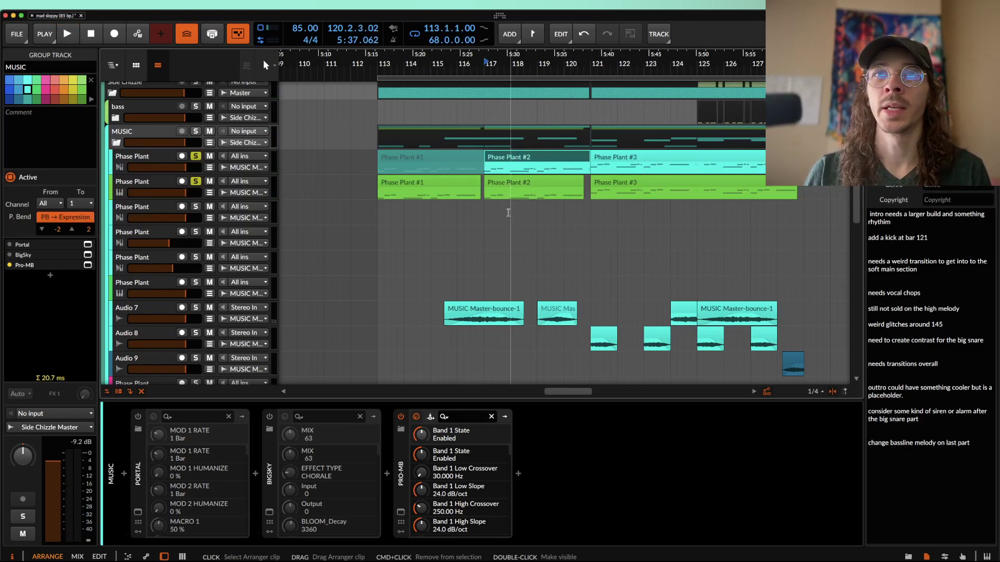
- Unsolo the two Phase Plant tracks and select the MUSIC Master-bounce-1 clip at 115.3.1 on Audio 7
click(492, 315)
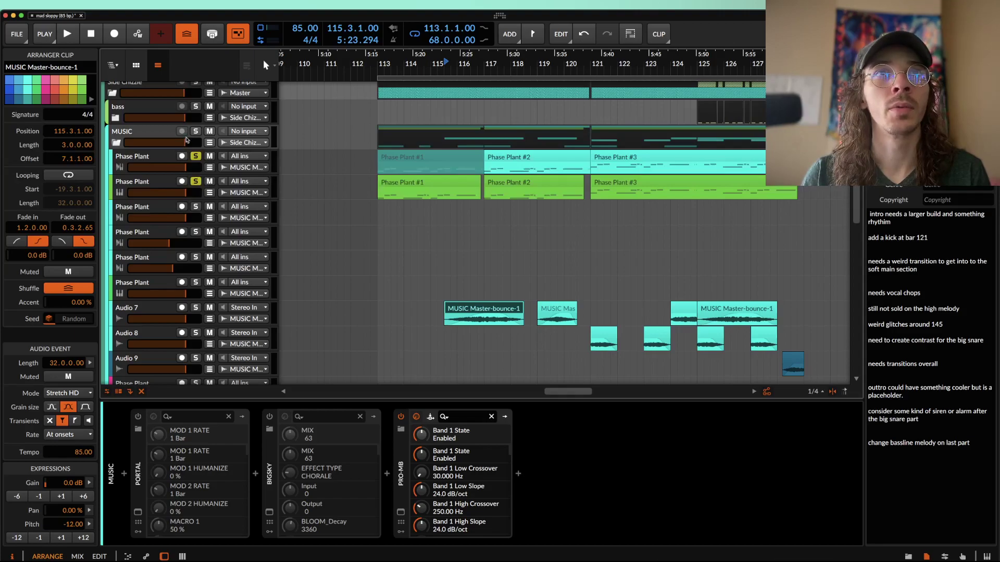
click(196, 158)
click(195, 181)
click(162, 135)
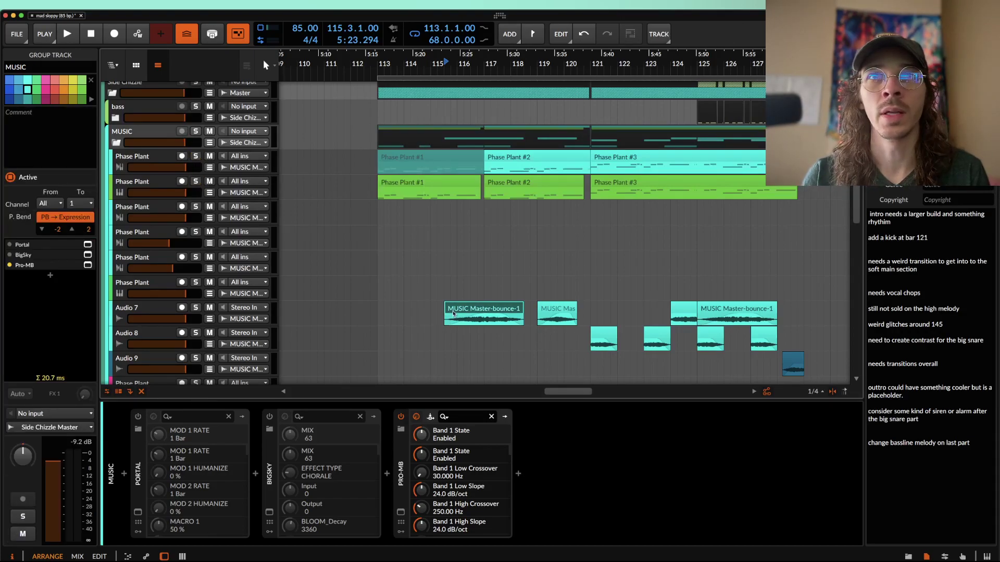
click(453, 311)
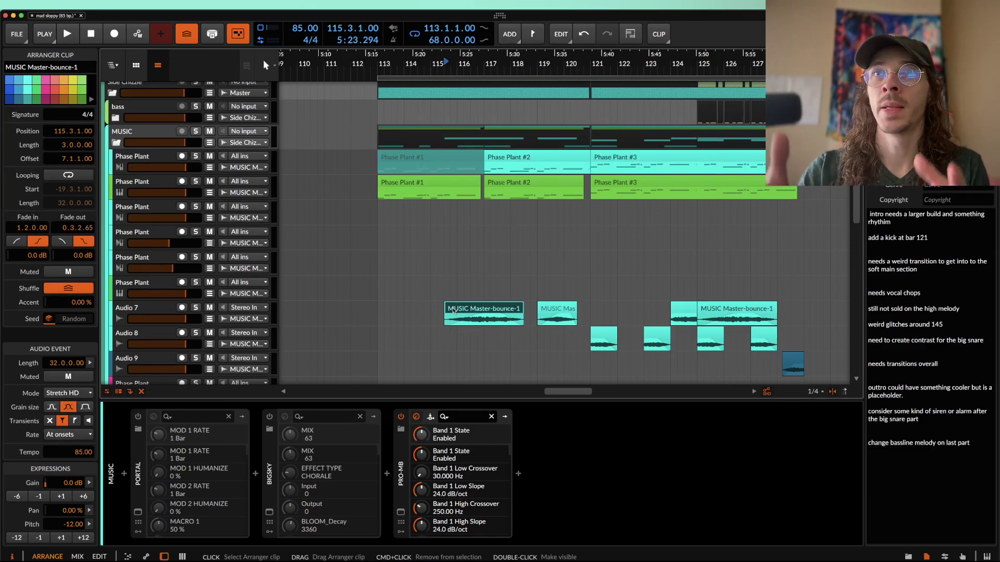
scroll(454, 311, up, 2)
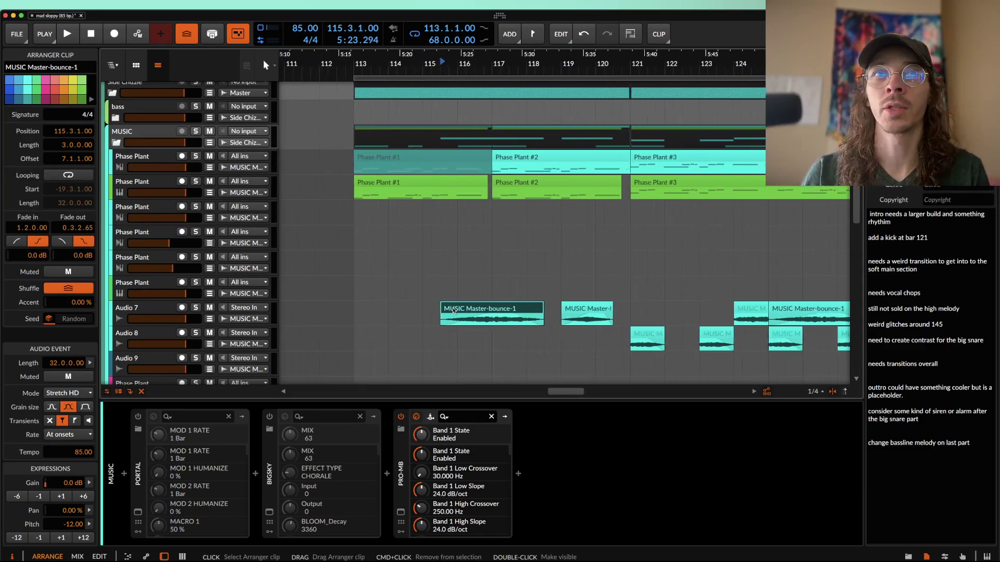
- Audition the bounced clip at 115.3.1 with Audio 7 soloed, and continue playback with the solo off
key(s)
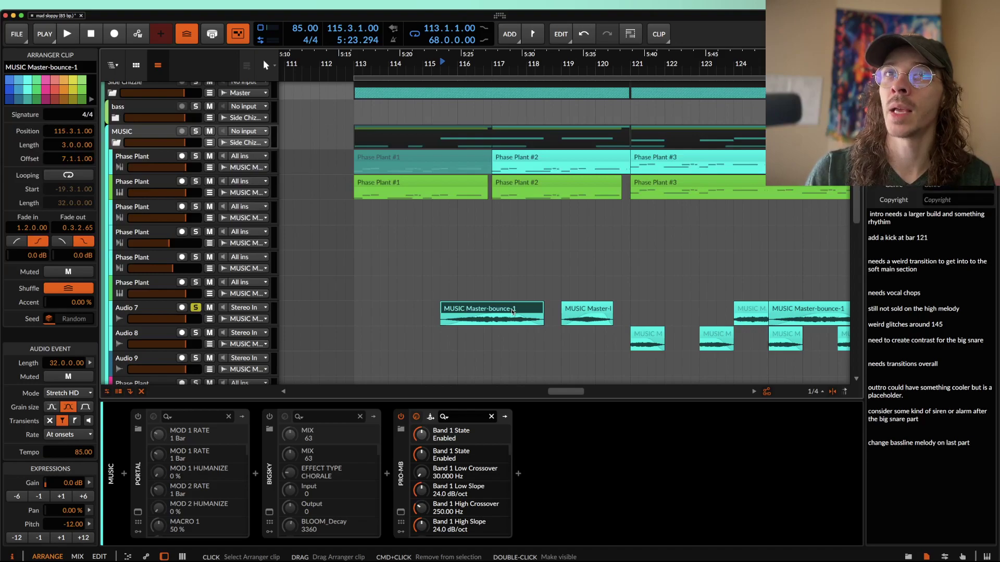
key(space)
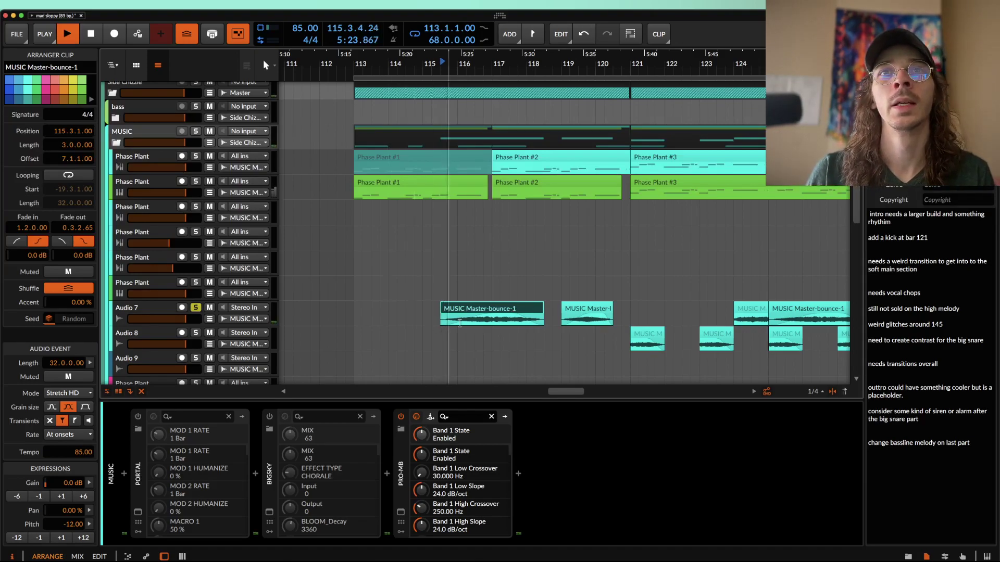
scroll(468, 321, down, 2)
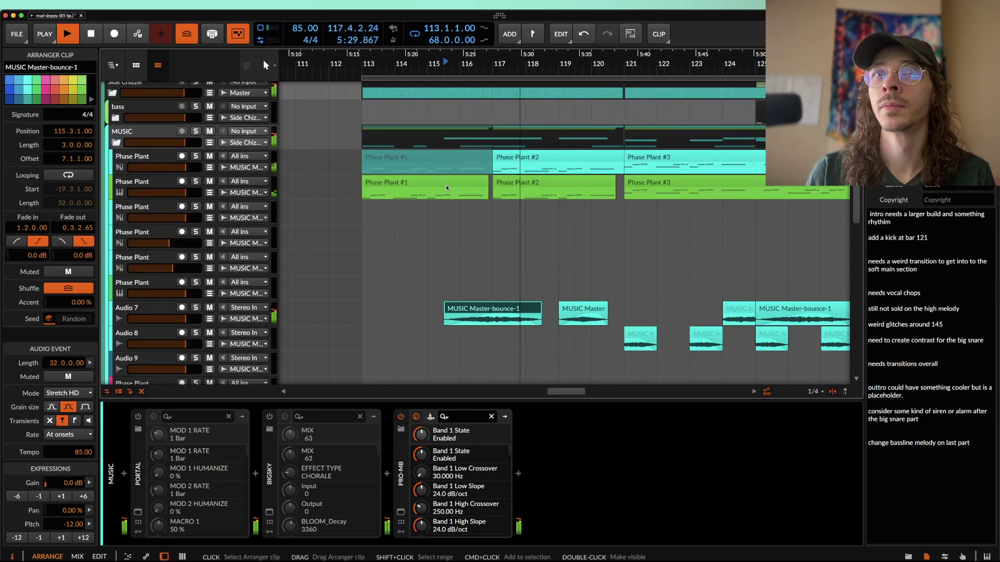
scroll(446, 185, right, 3)
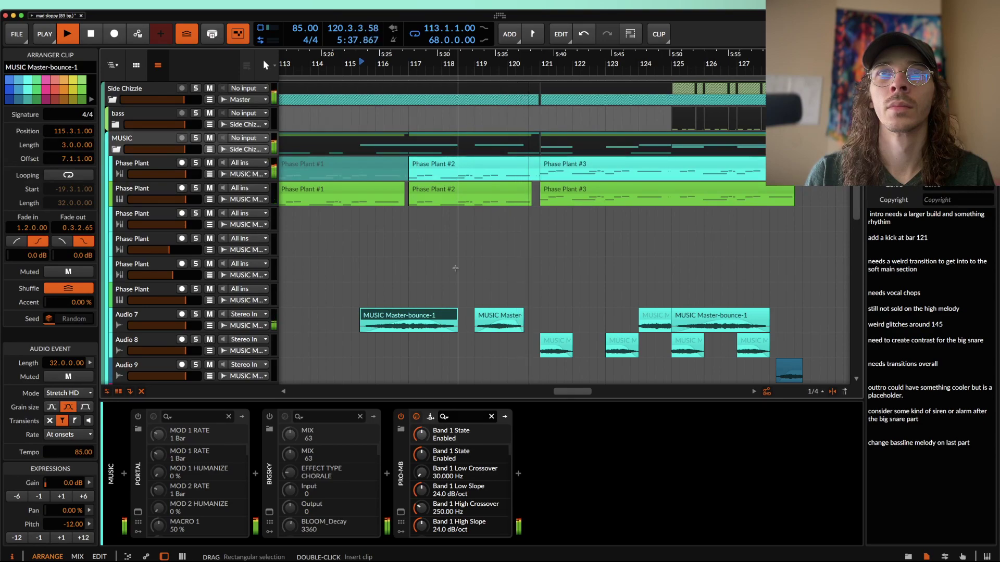
scroll(628, 260, down, 2)
scroll(627, 260, up, 3)
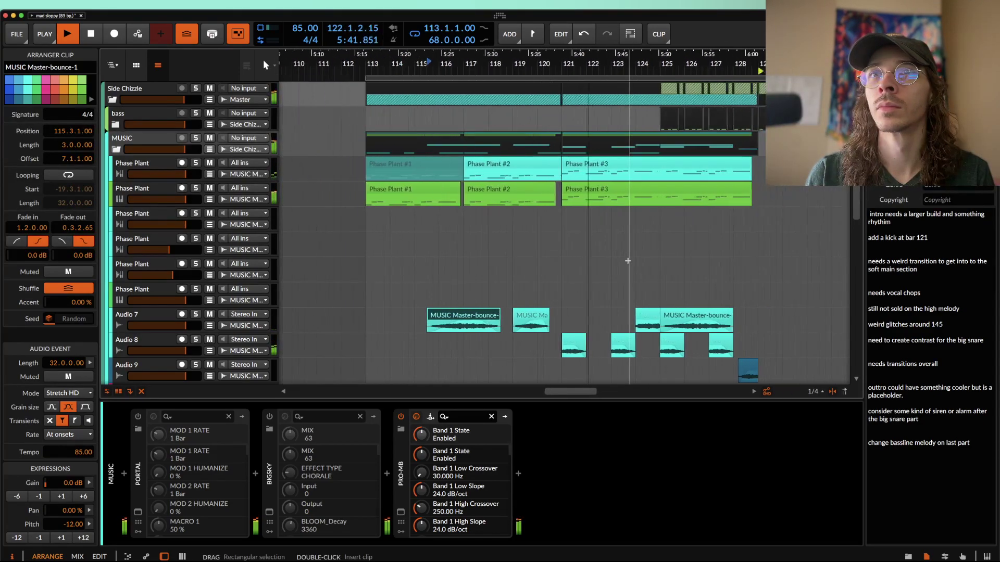
scroll(628, 260, down, 1)
key(space)
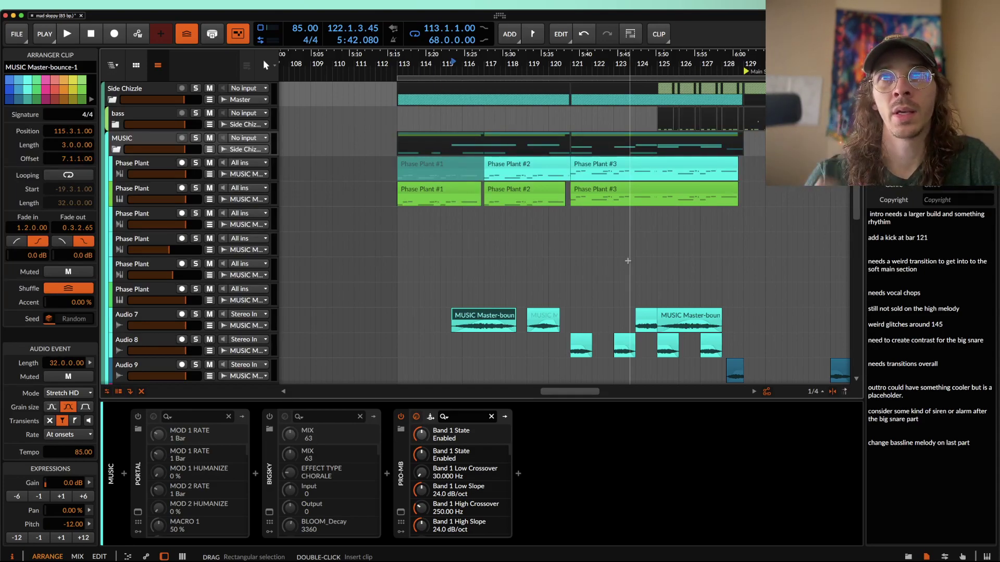
- Inspect the MUSIC group's Phase Plant melody clips at bars 137, 145 and 149 in the main section
scroll(627, 261, right, 10)
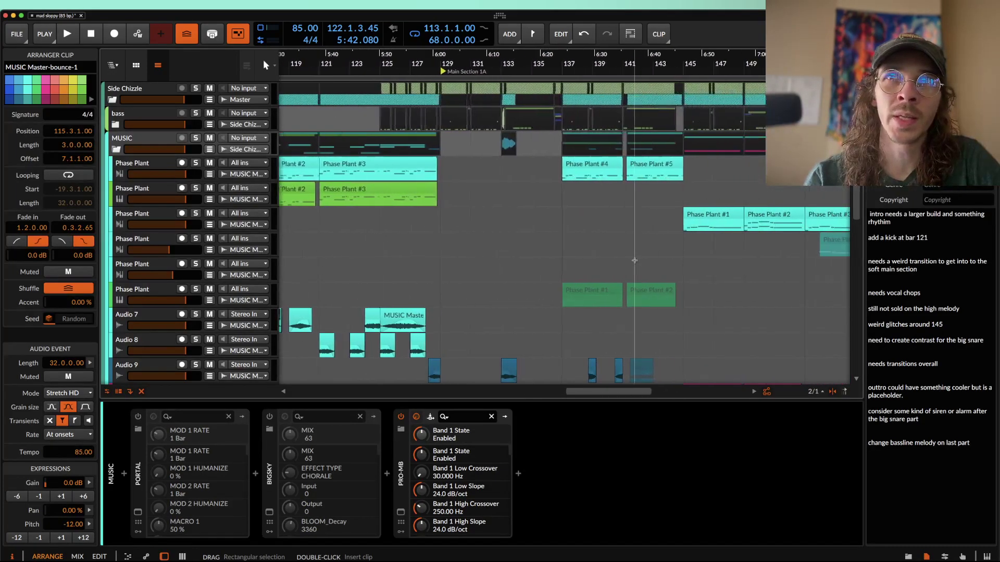
click(602, 161)
scroll(602, 161, down, 3)
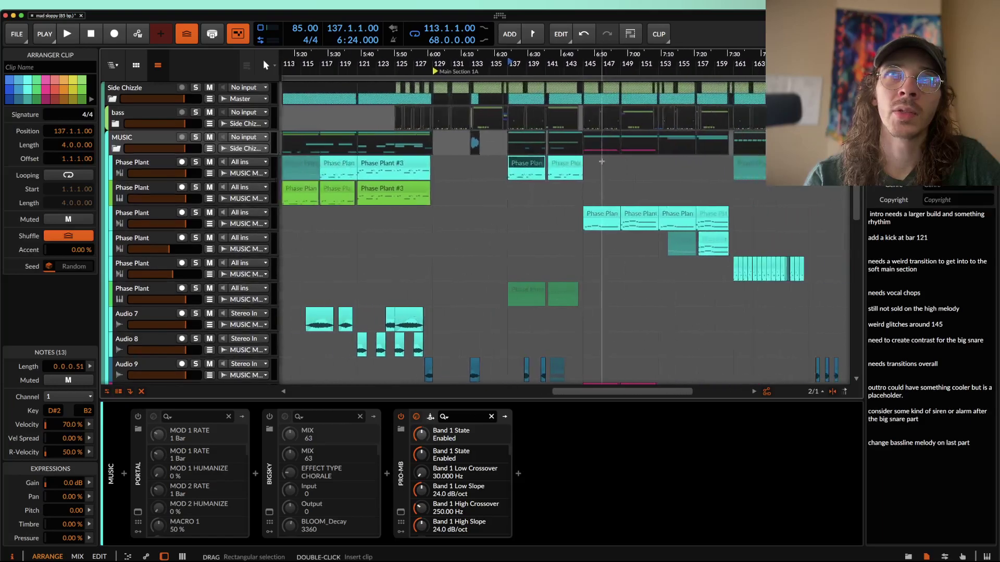
click(603, 219)
scroll(603, 237, right, 5)
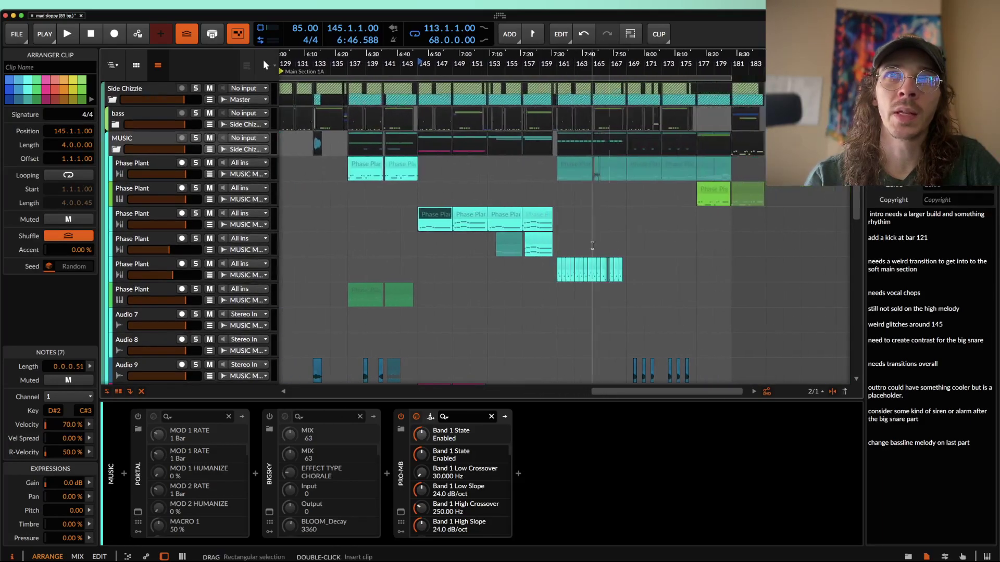
click(459, 218)
scroll(459, 217, up, 3)
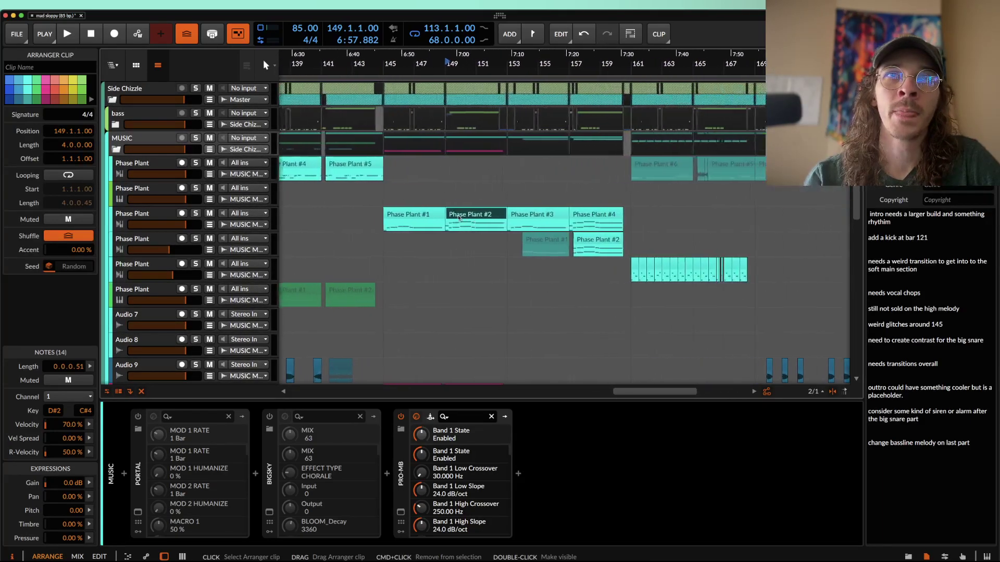
- Select Phase Plant #1 at bar 145 and examine the other MUSIC clips layered around it, including the pink Phase Plant clips
scroll(459, 218, left, 2)
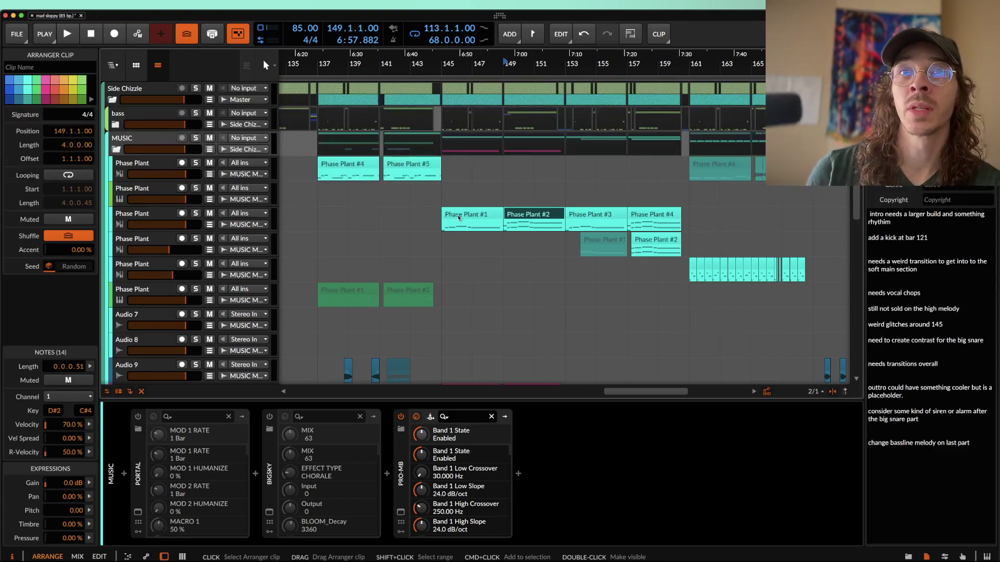
click(459, 218)
scroll(459, 218, down, 3)
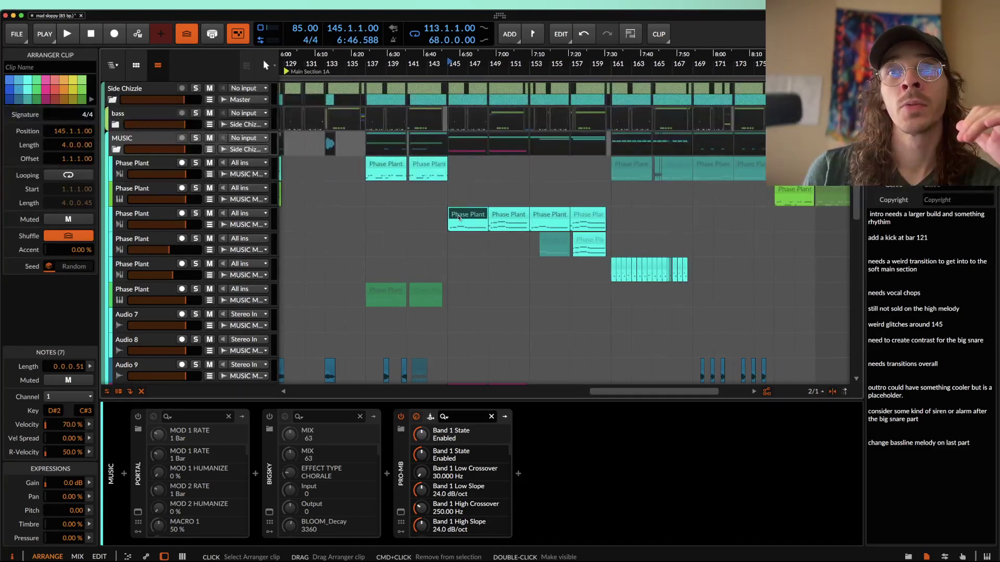
scroll(460, 216, up, 1)
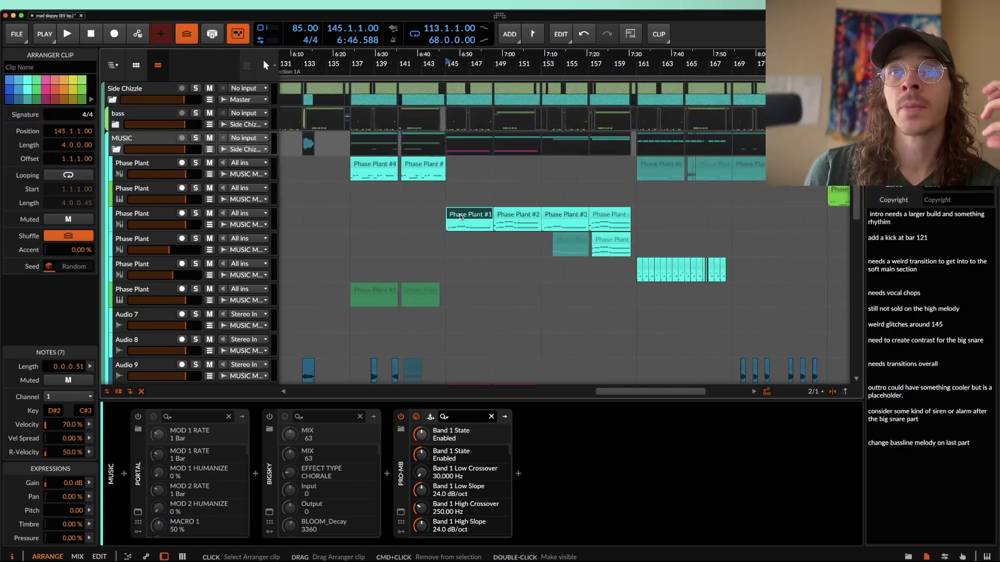
scroll(461, 216, down, 1)
scroll(460, 216, up, 1)
scroll(461, 216, down, 5)
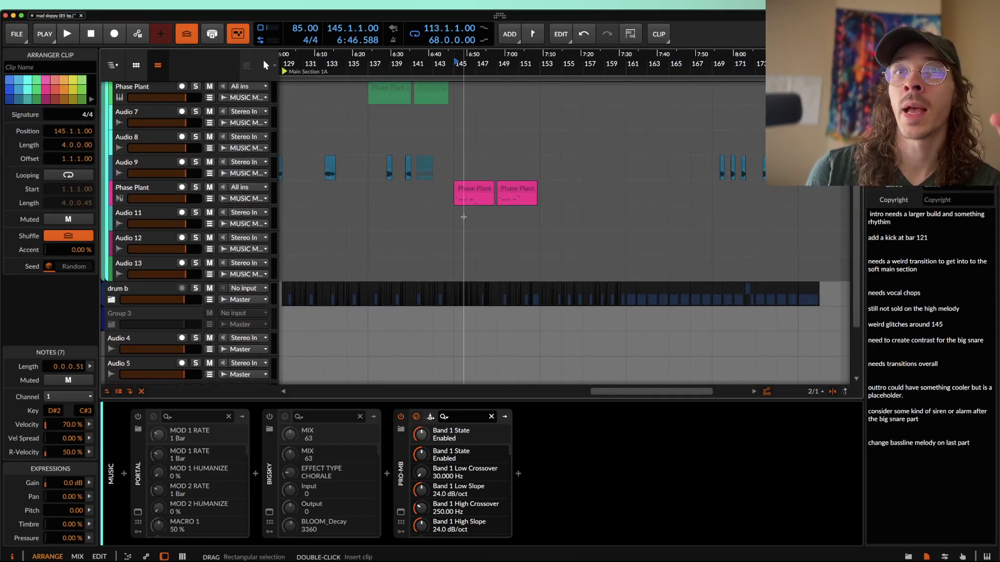
scroll(463, 216, up, 8)
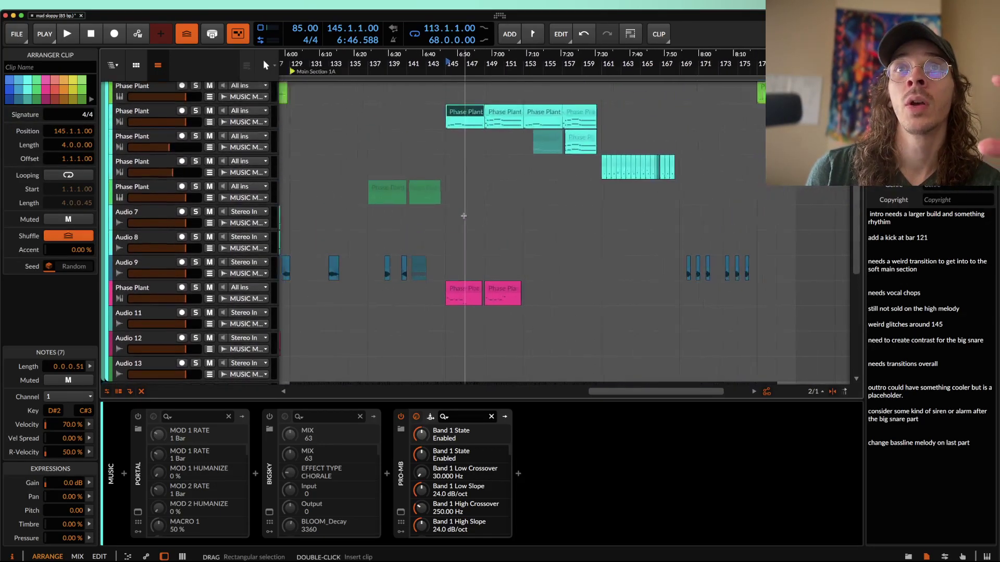
scroll(464, 216, up, 1)
scroll(463, 216, up, 3)
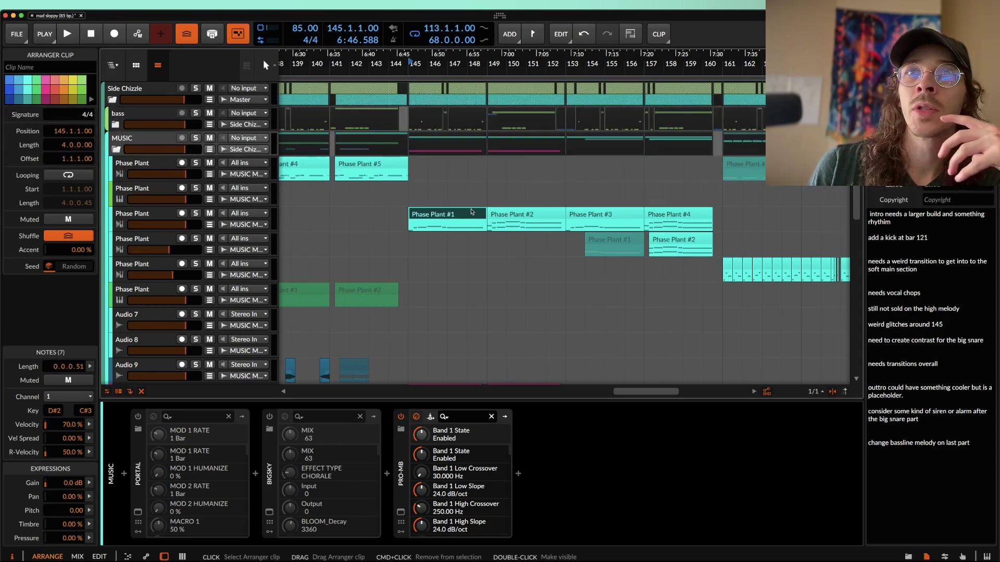
- Set the play position to bar 67, where the earlier MUSIC Master-bounce-1 clips on Audio 7 and Audio 8 begin
scroll(472, 209, down, 5)
scroll(472, 209, down, 3)
scroll(399, 287, left, 10)
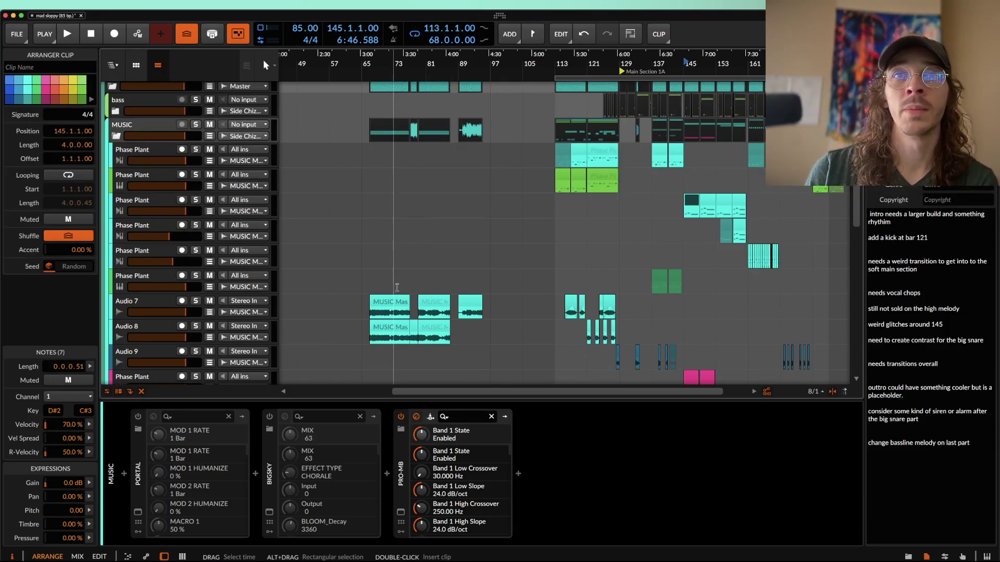
click(362, 211)
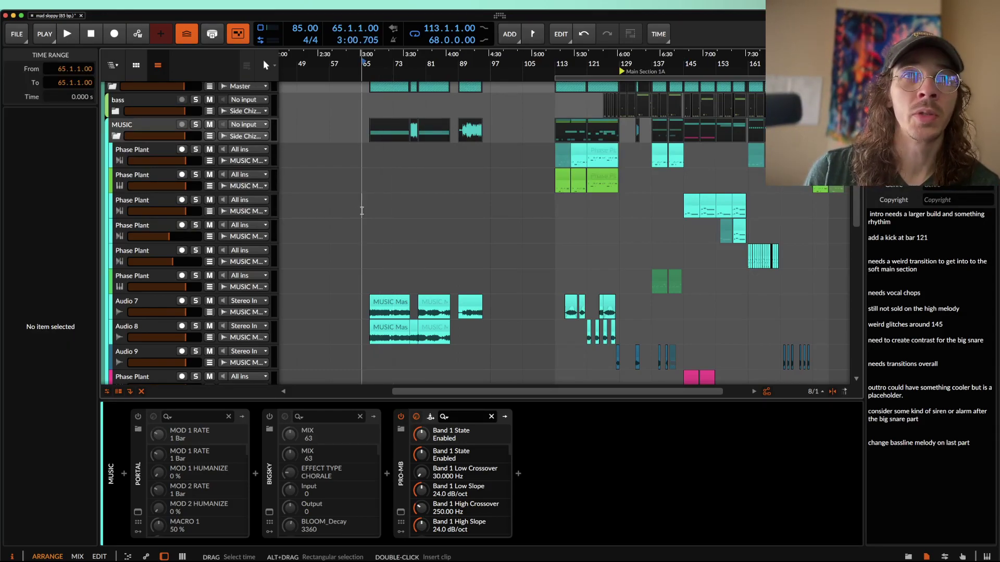
scroll(362, 211, up, 5)
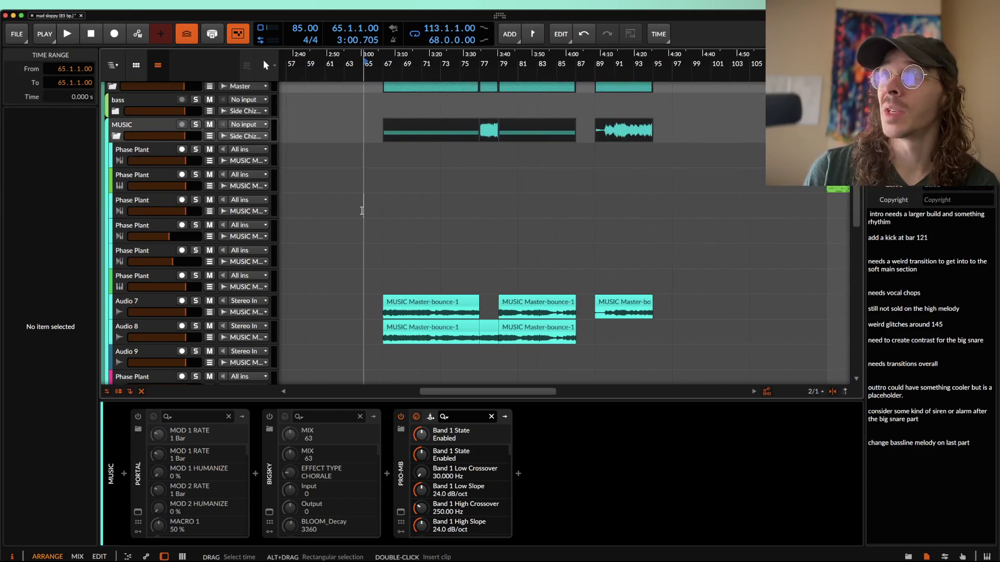
scroll(362, 210, down, 1)
click(380, 211)
scroll(380, 211, down, 1)
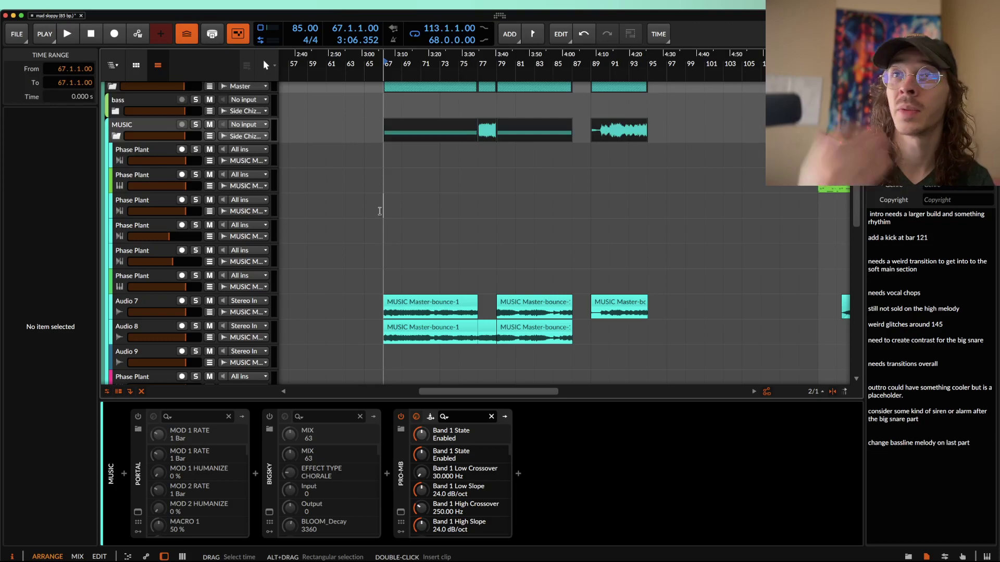
scroll(379, 211, down, 4)
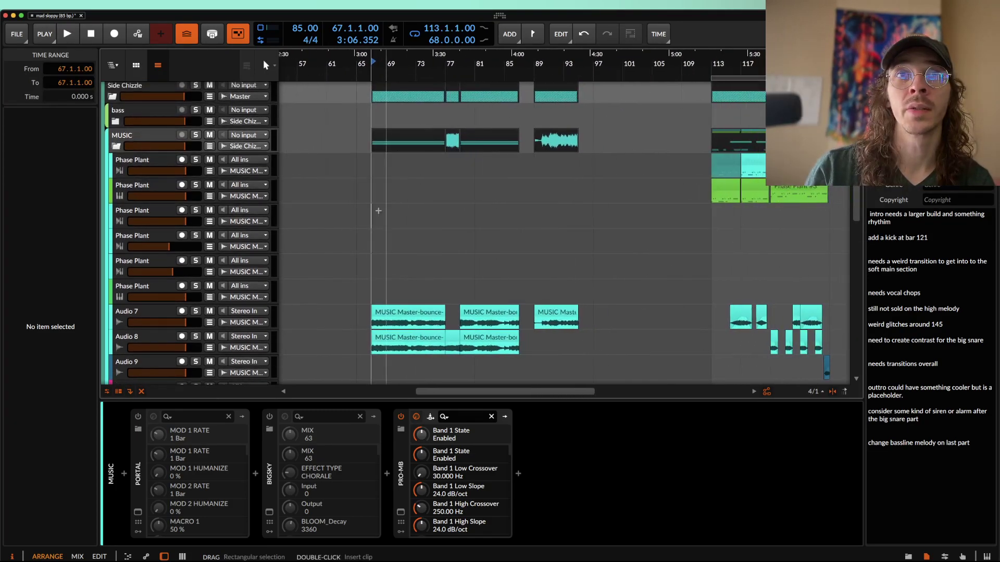